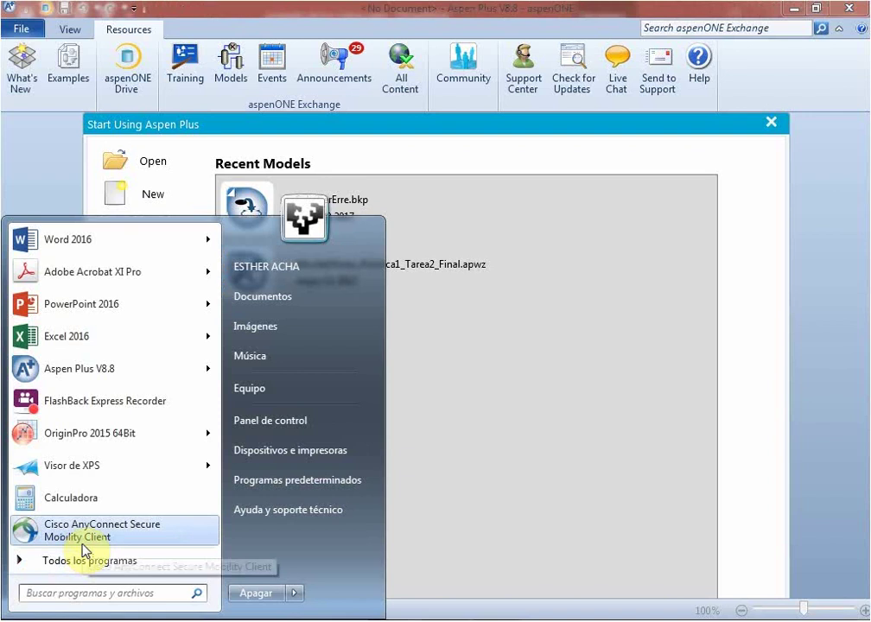
- Locate Aspen Plus V8.8 among the installed programs under AspenTech, Process Modeling V8.8, and return to the already open program
{"action": "left_click", "coordinate": [81, 561]}
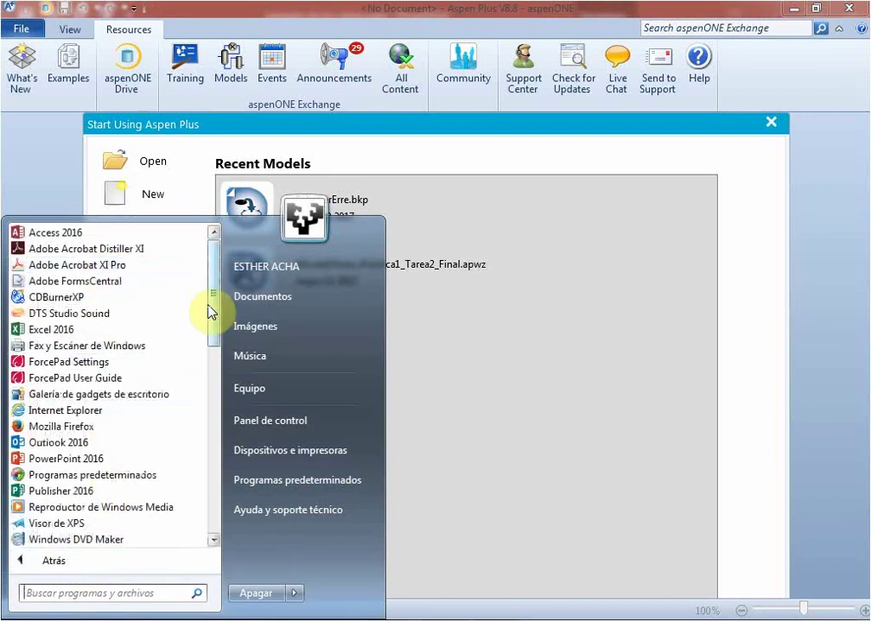
{"action": "left_click_drag", "start_coordinate": [213, 311], "coordinate": [212, 389]}
{"action": "left_click", "coordinate": [57, 363]}
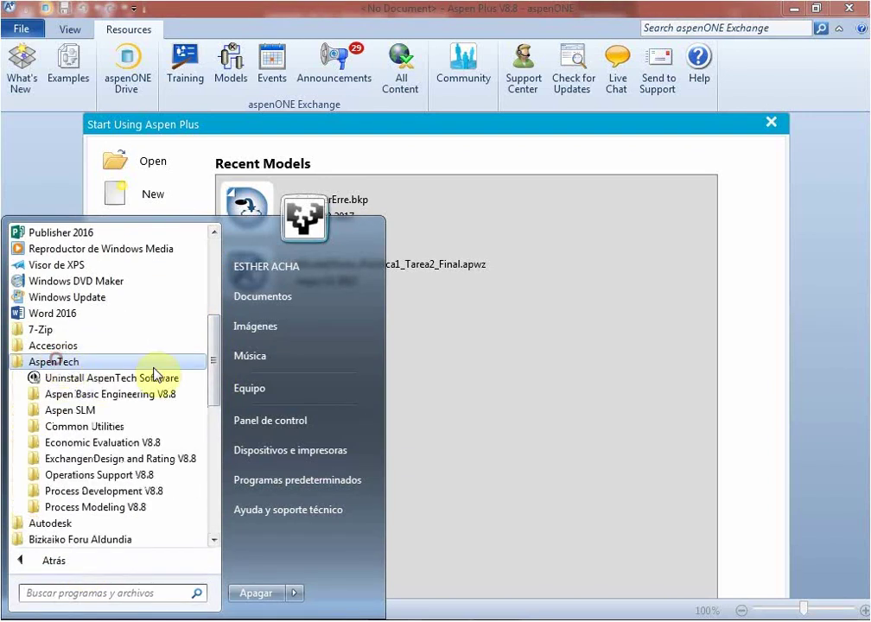
{"action": "left_click", "coordinate": [105, 508]}
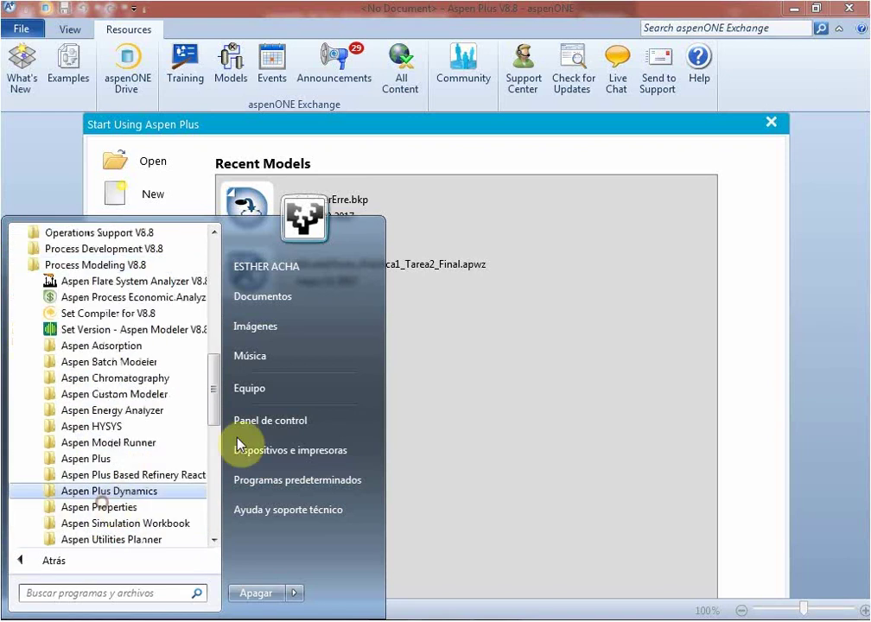
{"action": "left_click", "coordinate": [130, 459]}
{"action": "left_click_drag", "start_coordinate": [211, 317], "coordinate": [212, 417]}
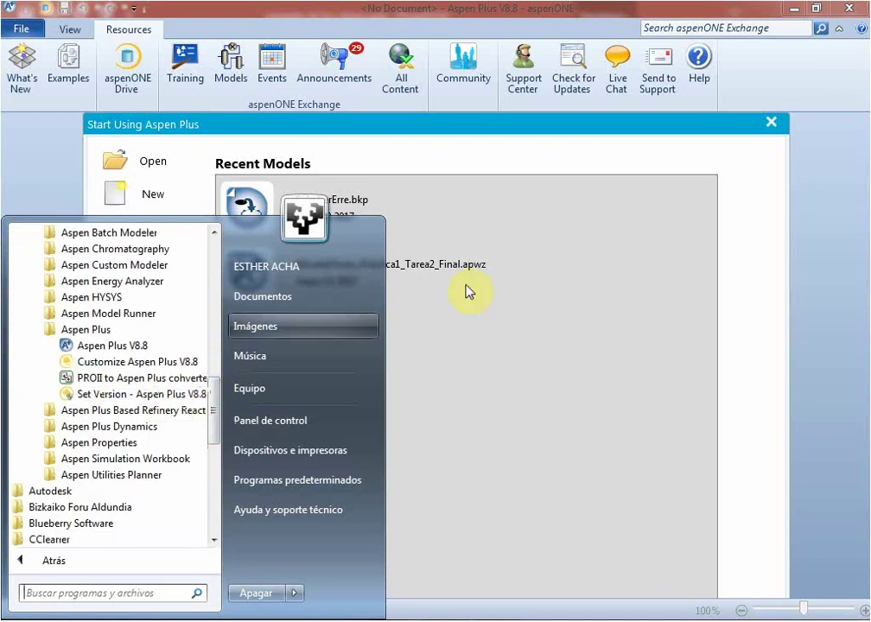
{"action": "left_click", "coordinate": [763, 180]}
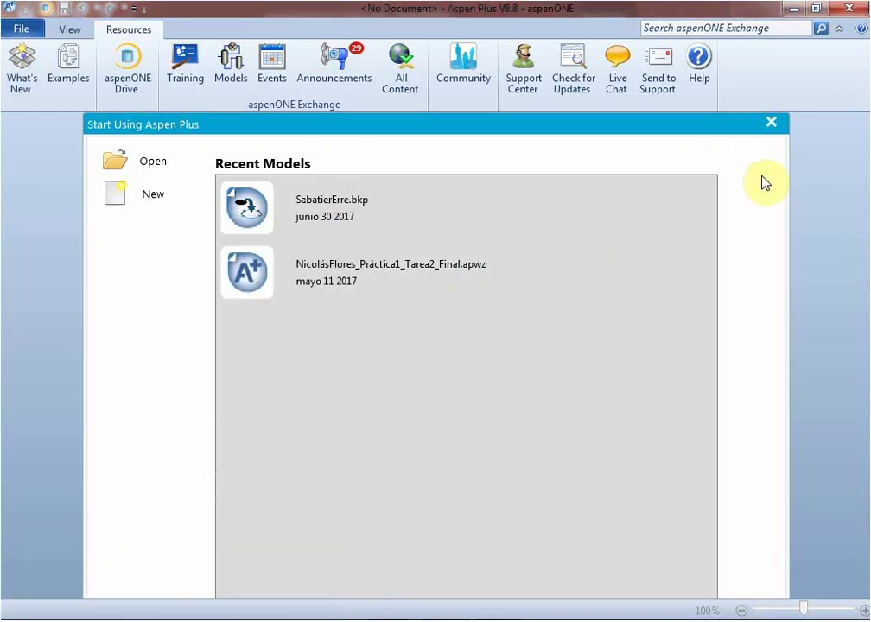
- Create a new simulation from the Blank Simulation template
{"action": "left_click", "coordinate": [161, 199]}
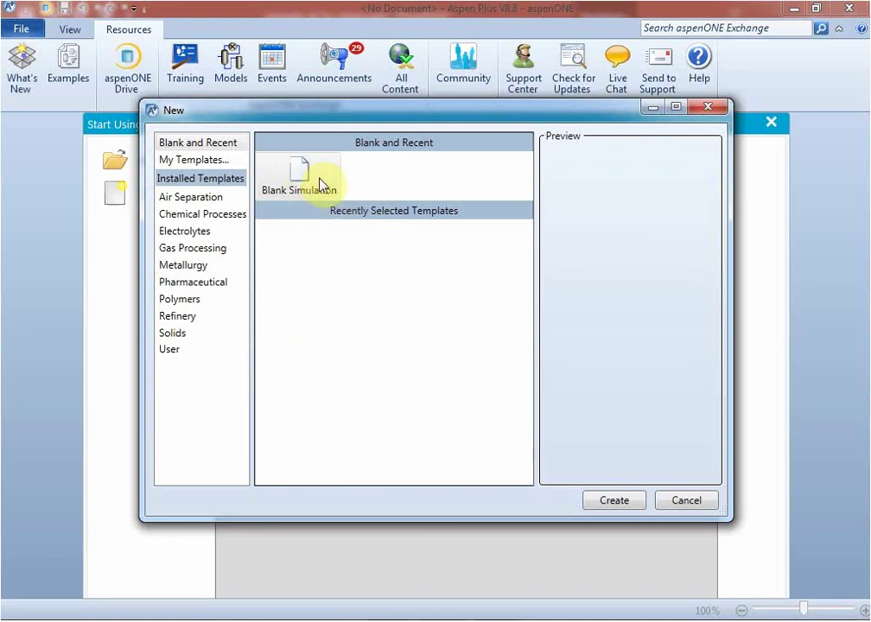
{"action": "left_click", "coordinate": [294, 182]}
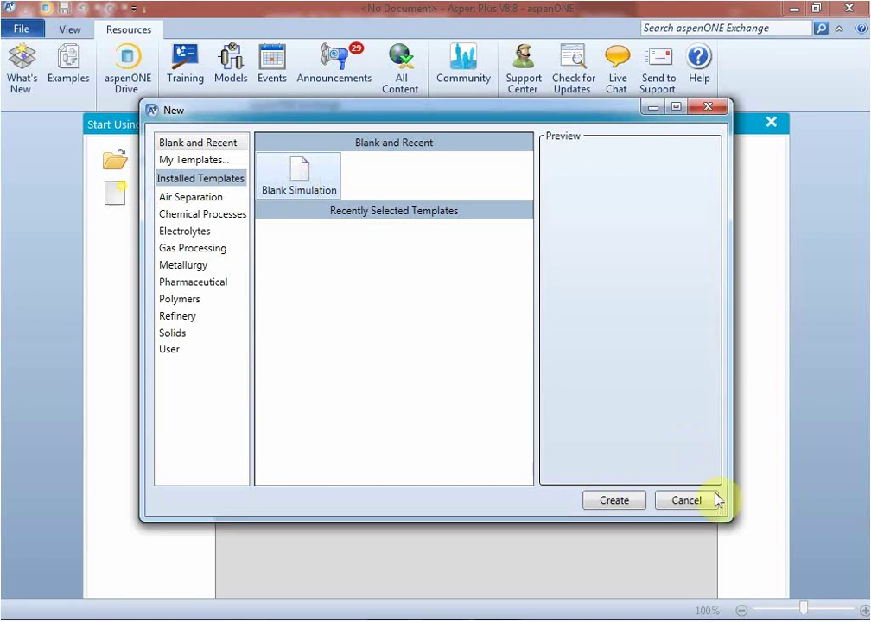
{"action": "left_click", "coordinate": [619, 507]}
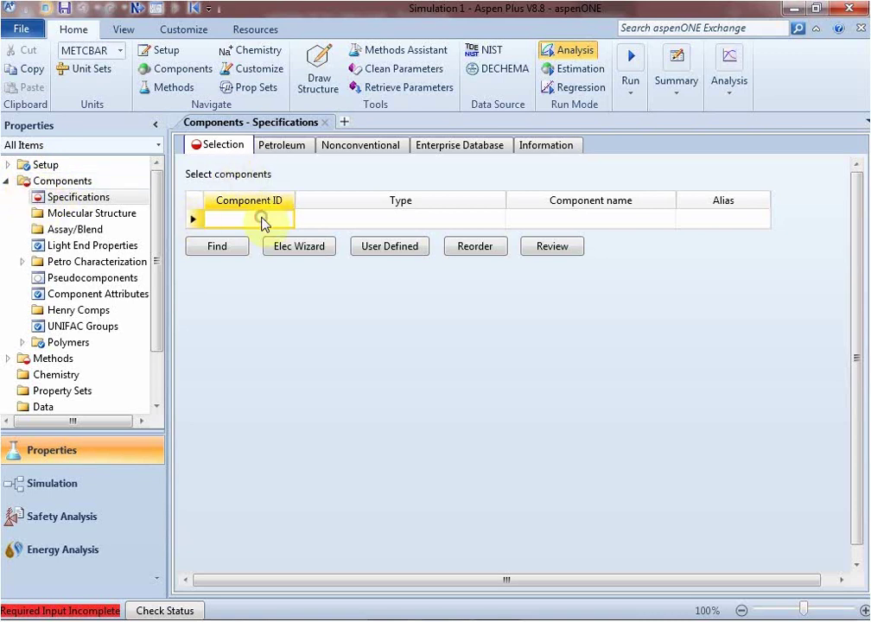
- Search the compound databanks for names beginning with PENTANE and add N-PENTANE to the component list
{"action": "left_click", "coordinate": [214, 249]}
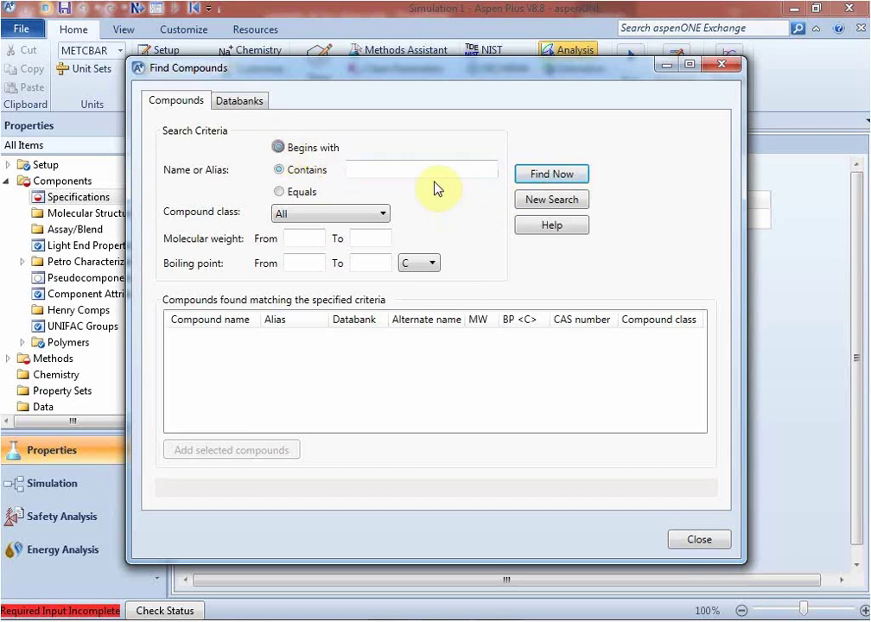
{"action": "left_click", "coordinate": [366, 169]}
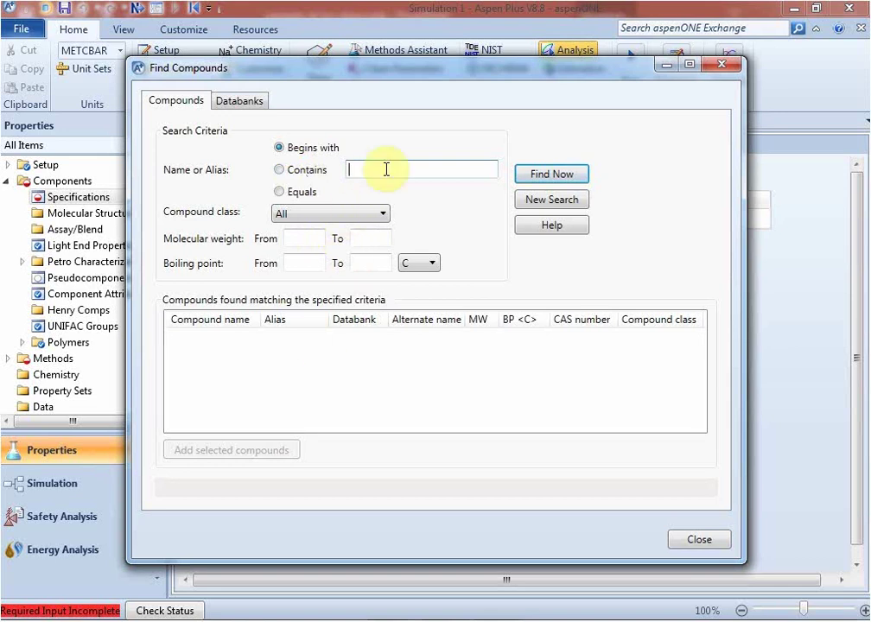
{"action": "type", "text": "PENTANE"}
{"action": "left_click", "coordinate": [549, 174]}
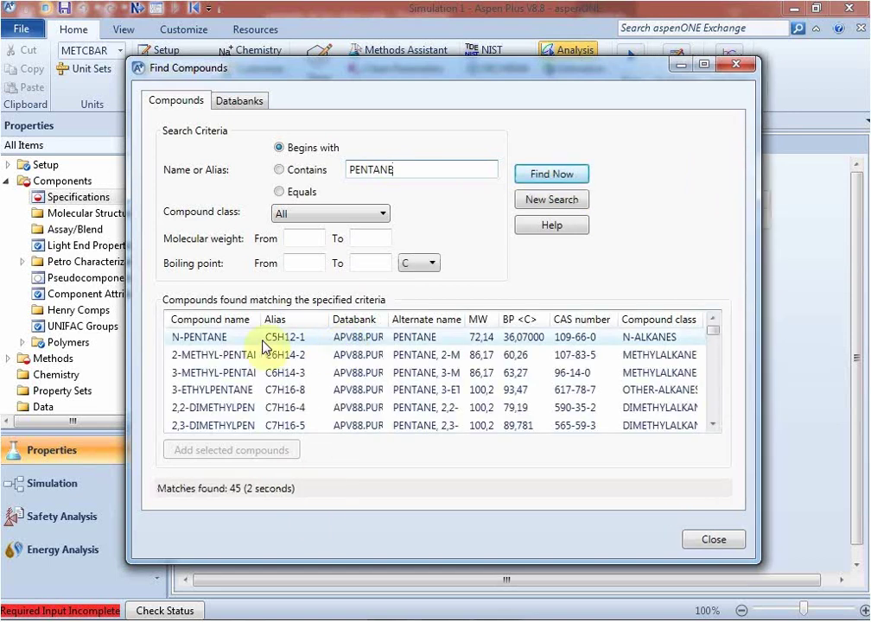
{"action": "left_click", "coordinate": [206, 339]}
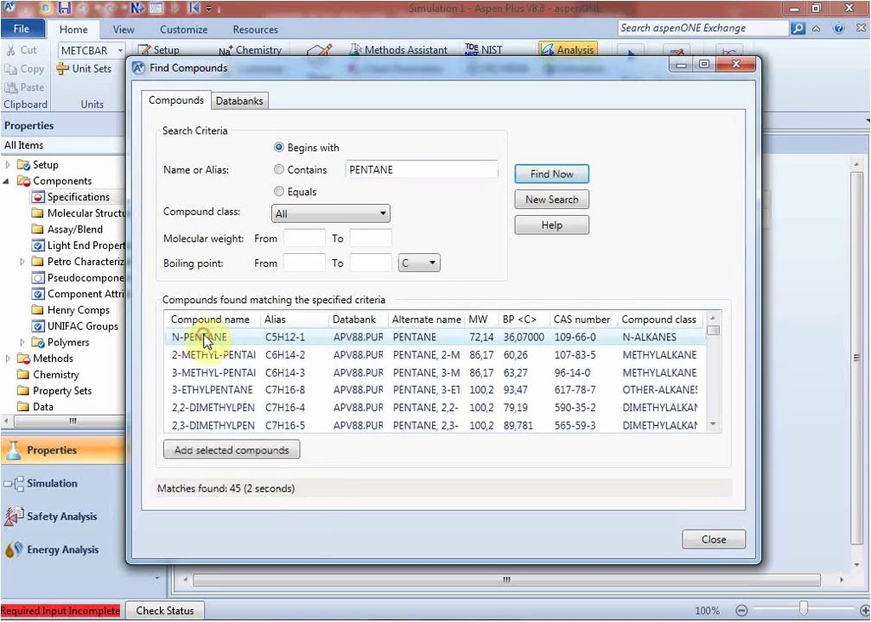
{"action": "left_click", "coordinate": [223, 451]}
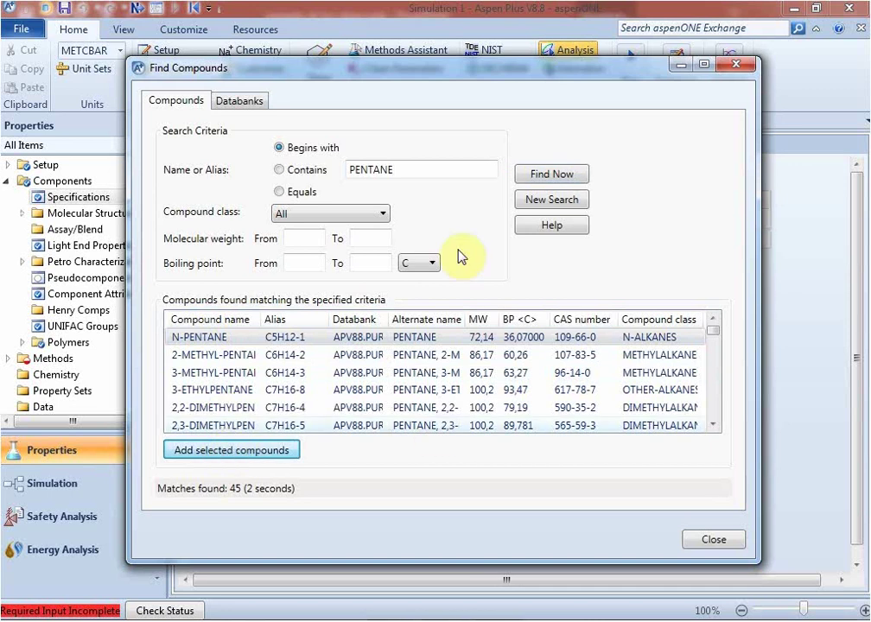
- Search the compound databanks for HEXANE, add N-HEXANE to the component list, and close the compound search
{"action": "left_click_drag", "start_coordinate": [352, 73], "coordinate": [380, 257]}
{"action": "double_click", "coordinate": [451, 350]}
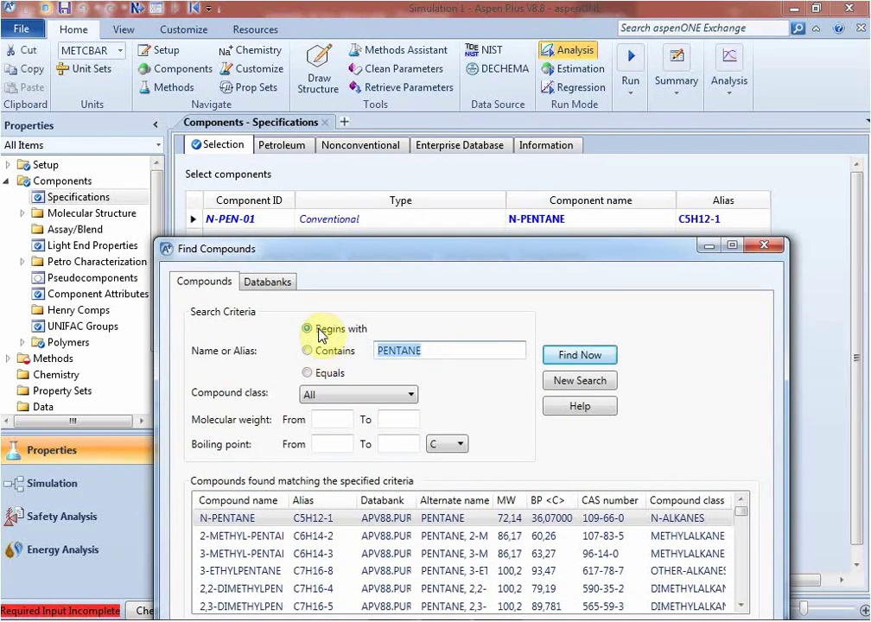
{"action": "type", "text": "HEX"}
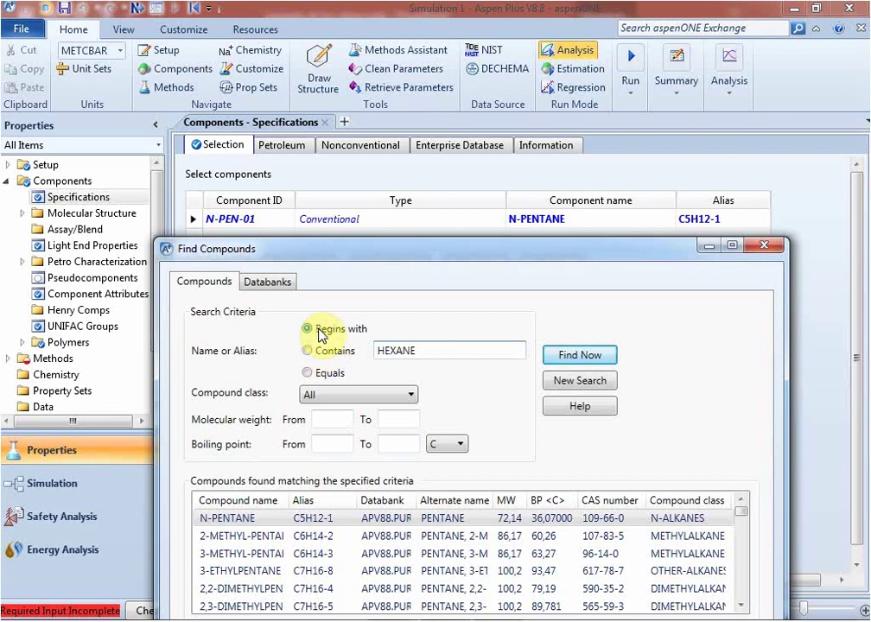
{"action": "left_click", "coordinate": [581, 356]}
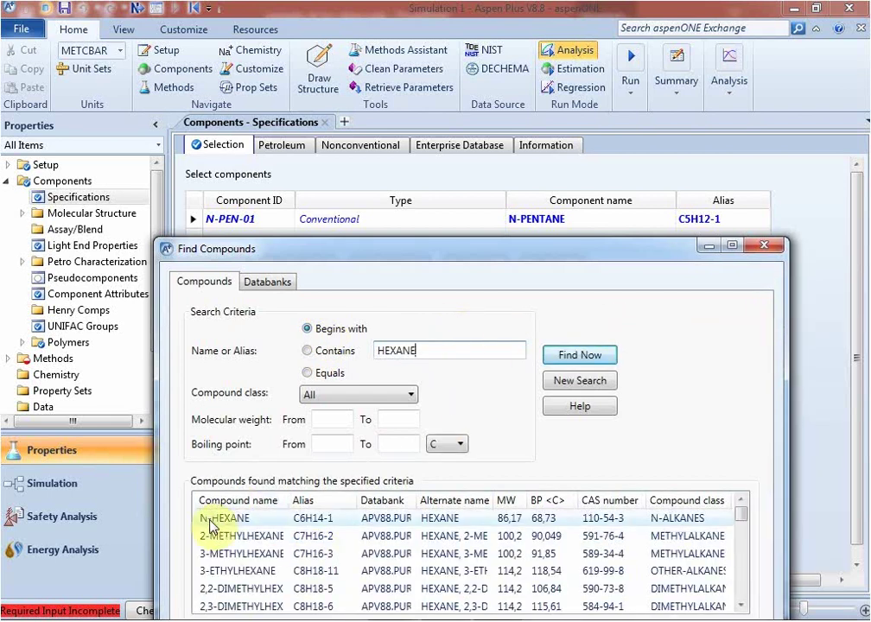
{"action": "left_click", "coordinate": [211, 523]}
{"action": "left_click_drag", "start_coordinate": [522, 257], "coordinate": [521, 128]}
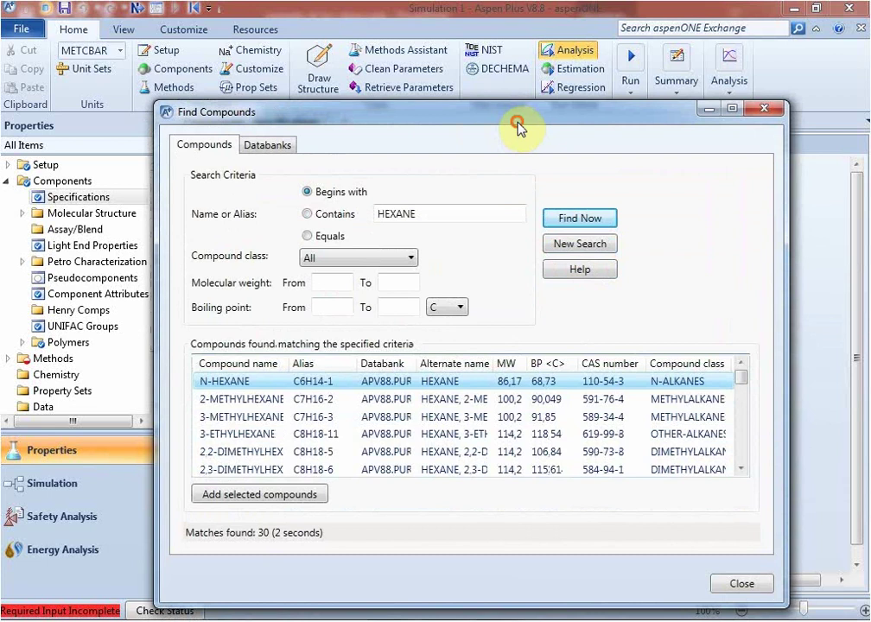
{"action": "left_click", "coordinate": [303, 496]}
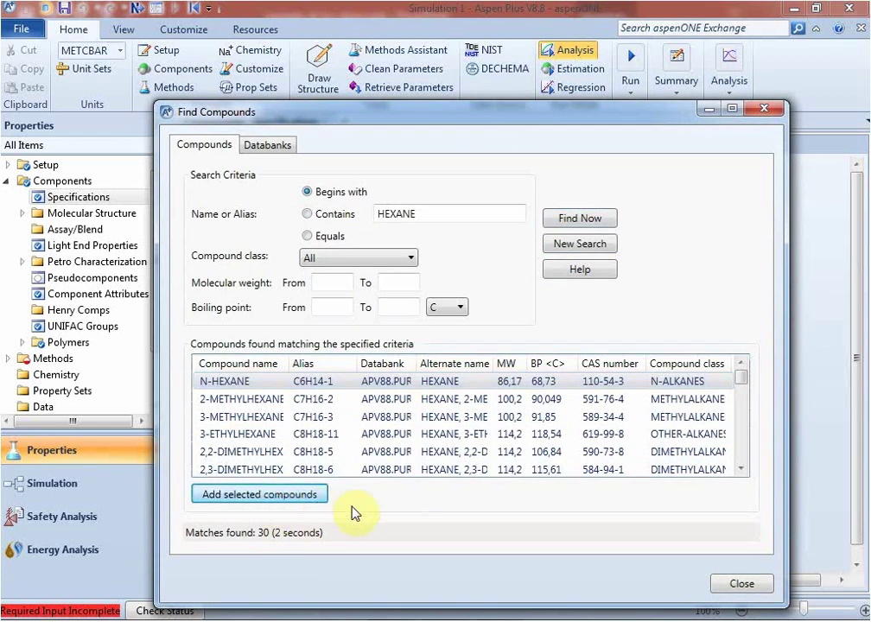
{"action": "left_click_drag", "start_coordinate": [482, 113], "coordinate": [461, 228]}
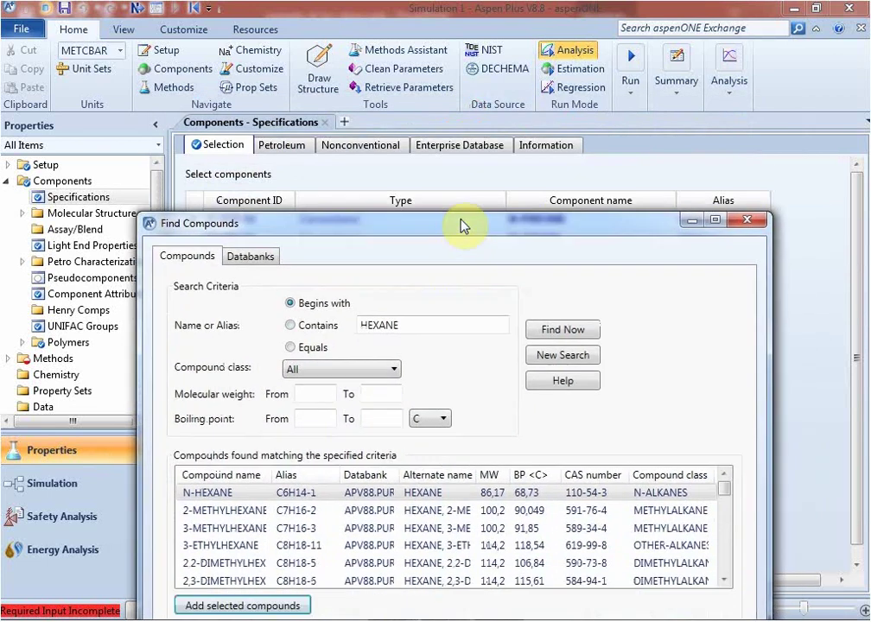
{"action": "left_click", "coordinate": [756, 226]}
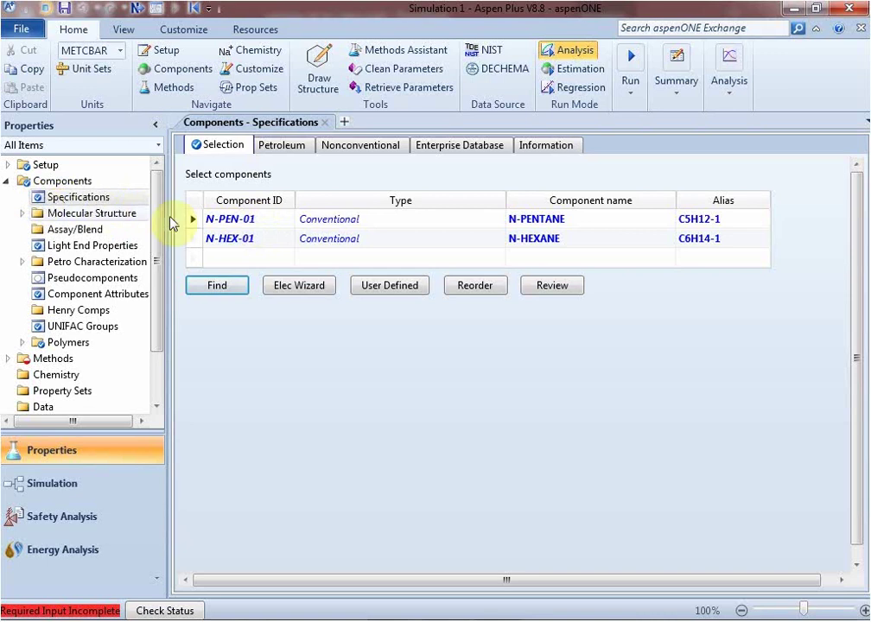
- Go to the property methods specifications and look through the available method names, including RK-SOAVE
{"action": "left_click", "coordinate": [136, 17]}
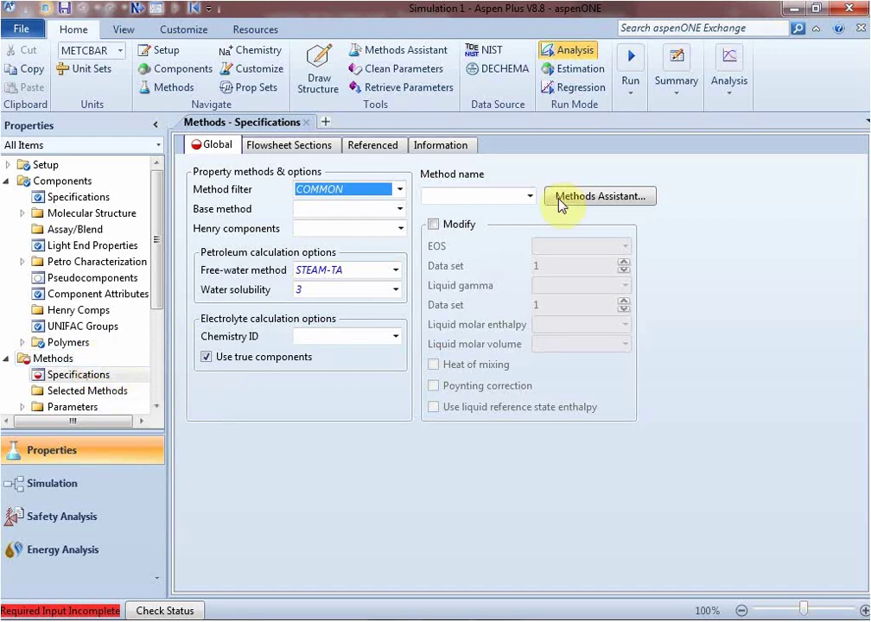
{"action": "left_click", "coordinate": [532, 197]}
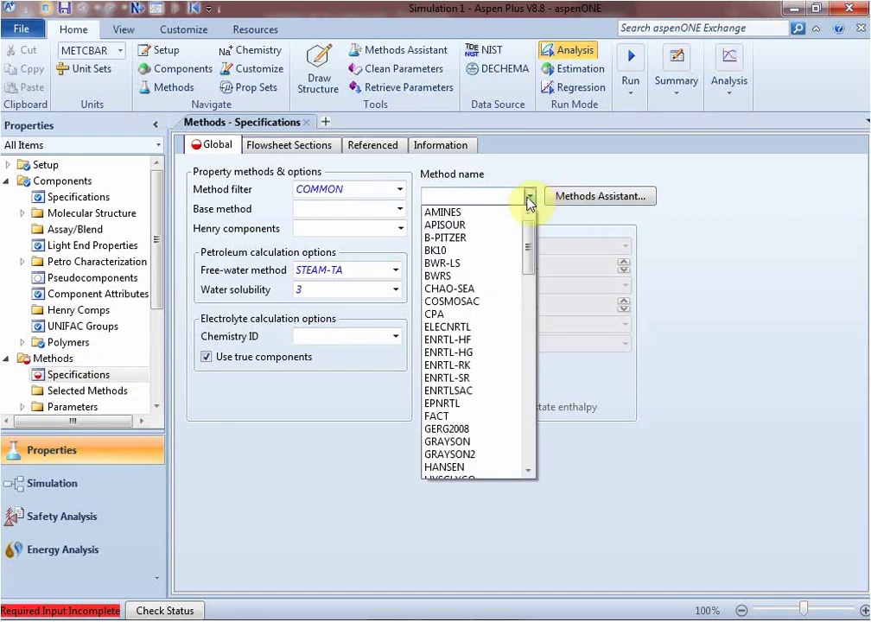
{"action": "left_click_drag", "start_coordinate": [527, 232], "coordinate": [529, 374]}
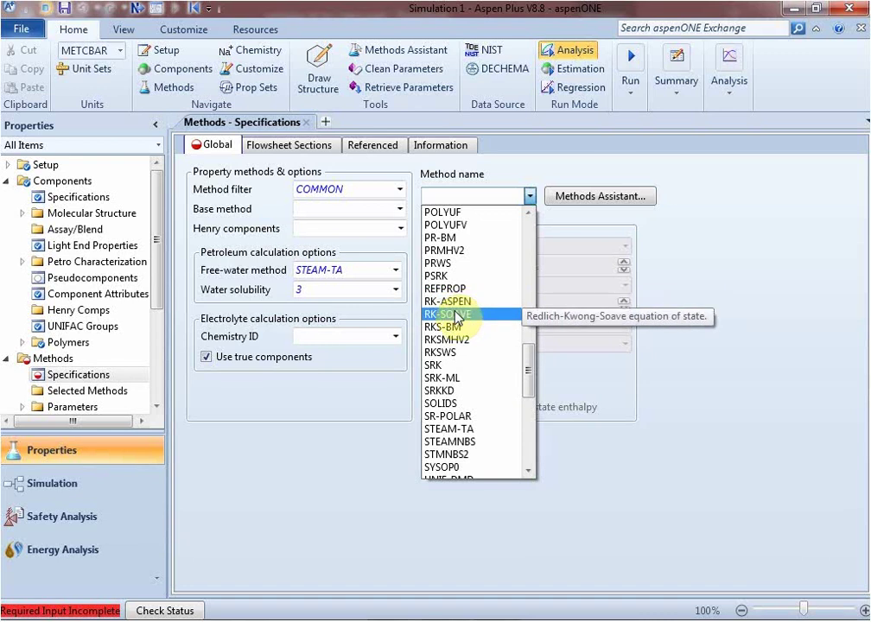
- Open the Methods Assistant, consult the thermodynamic method flowchart in the Sesión 1 PowerPoint presentation, and close both the presentation and the assistant
{"action": "left_click", "coordinate": [577, 197]}
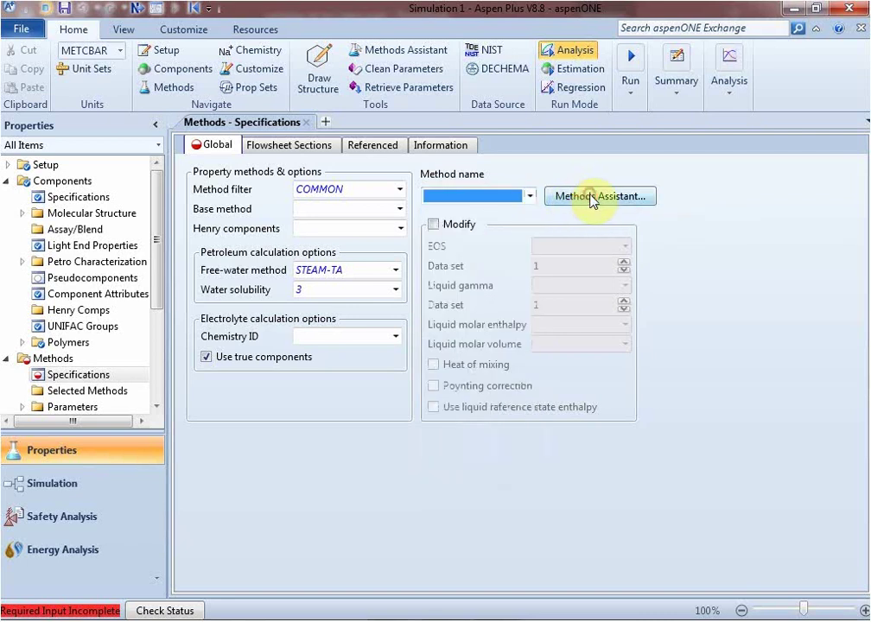
{"action": "left_click", "coordinate": [592, 197]}
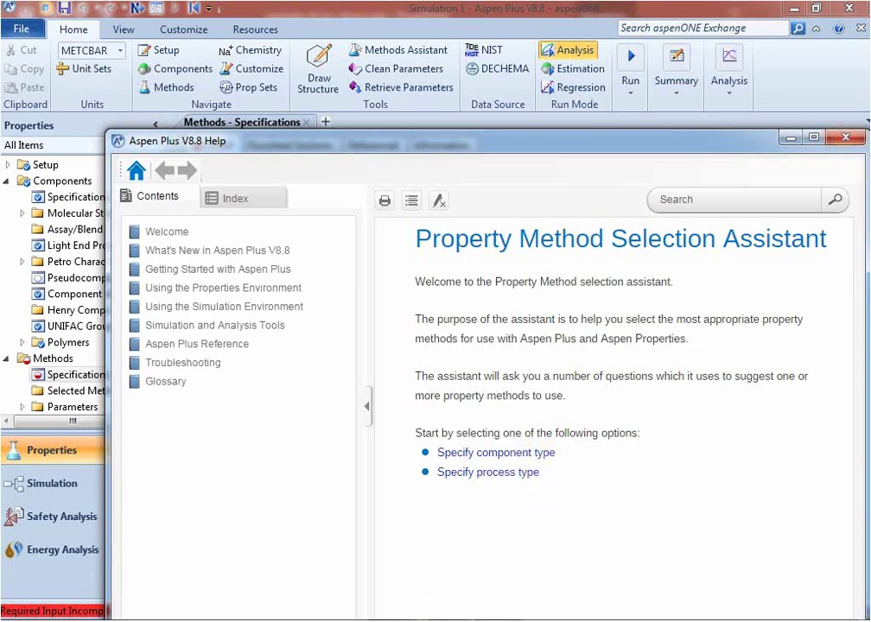
{"action": "mouse_move", "coordinate": [337, 568]}
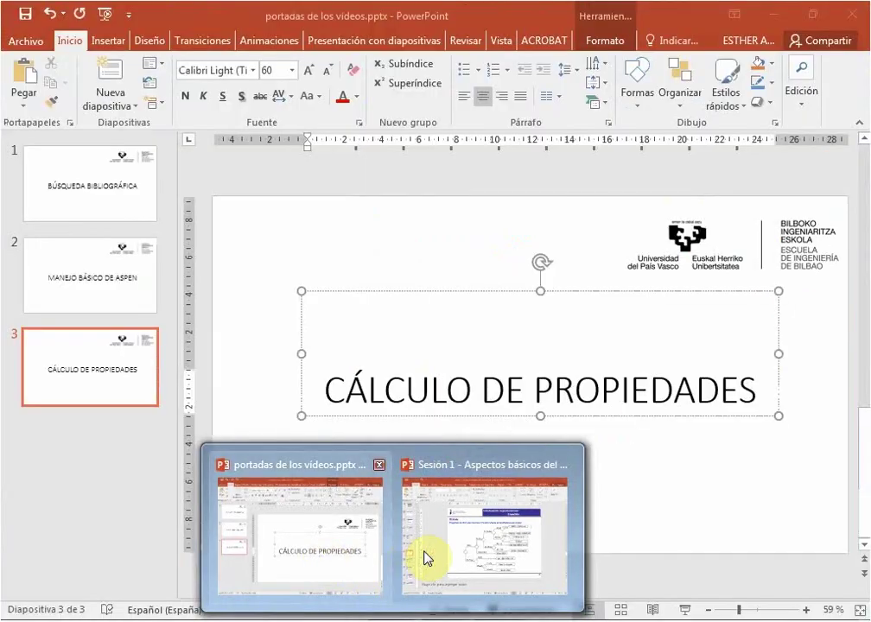
{"action": "left_click", "coordinate": [430, 562]}
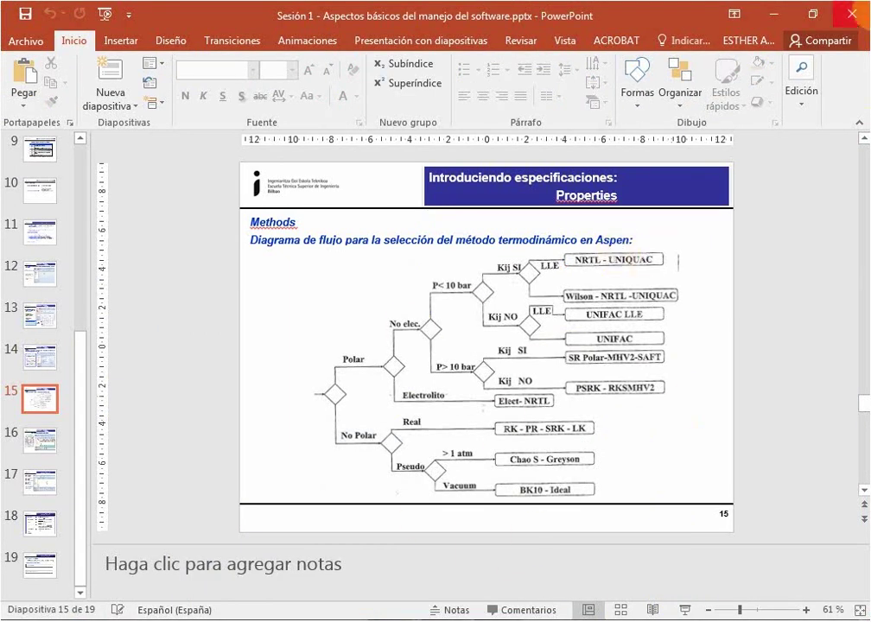
{"action": "left_click", "coordinate": [858, 19]}
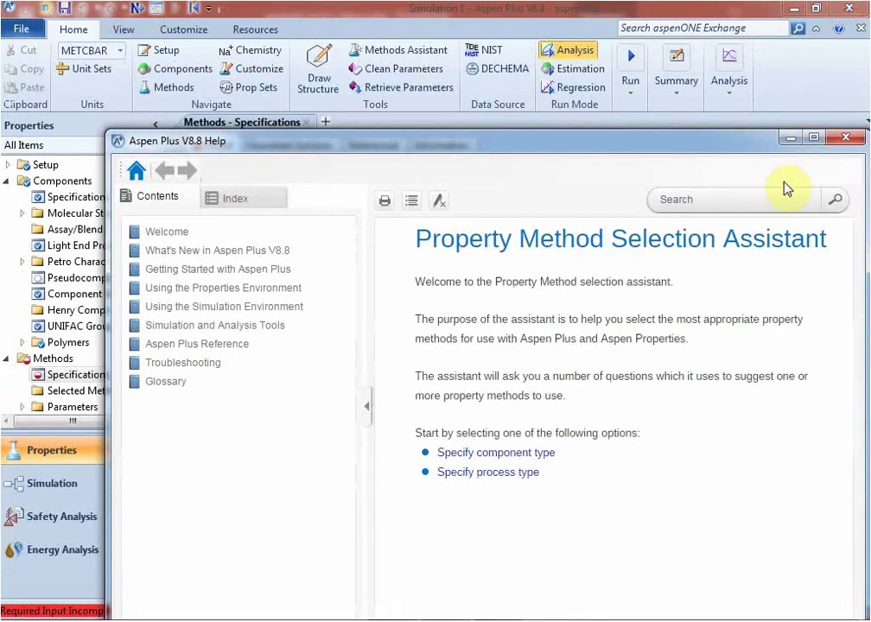
{"action": "left_click", "coordinate": [836, 137]}
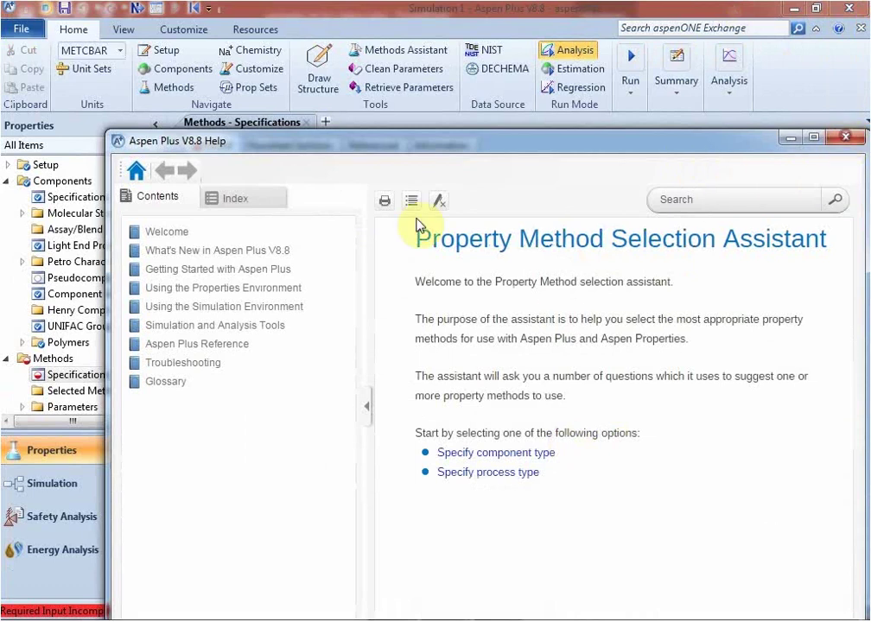
- Set the global property method to NRTL
{"action": "left_click", "coordinate": [531, 196]}
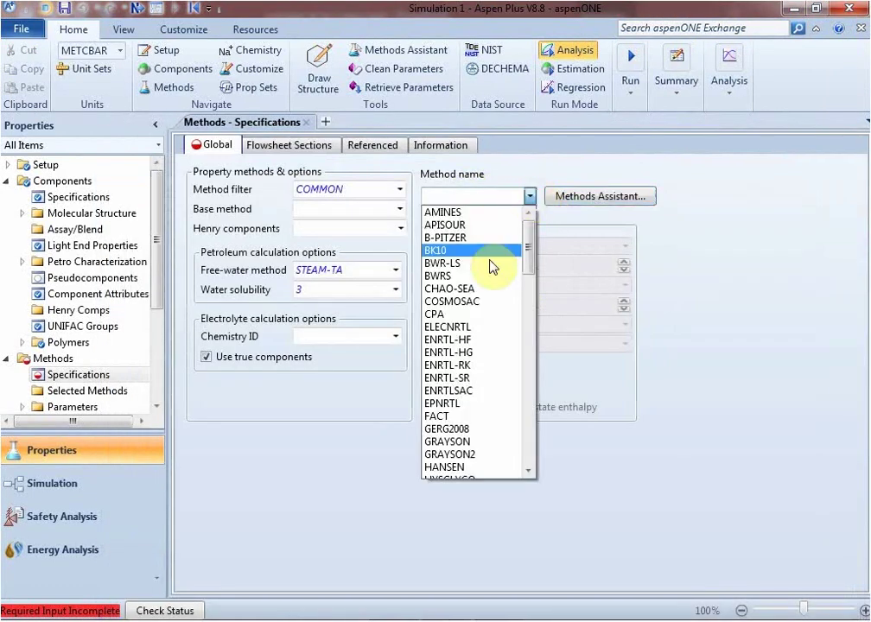
{"action": "left_click_drag", "start_coordinate": [524, 258], "coordinate": [525, 317]}
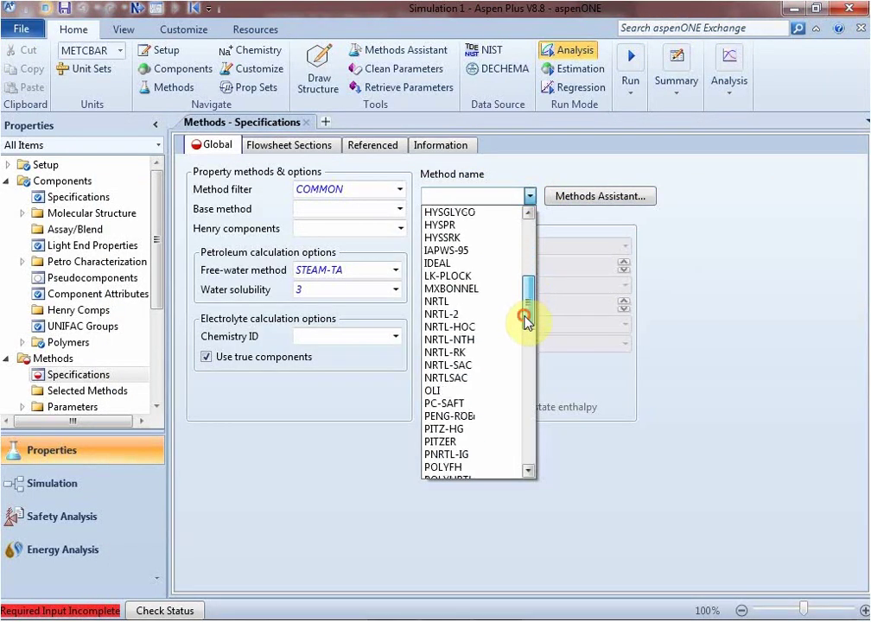
{"action": "left_click", "coordinate": [438, 302]}
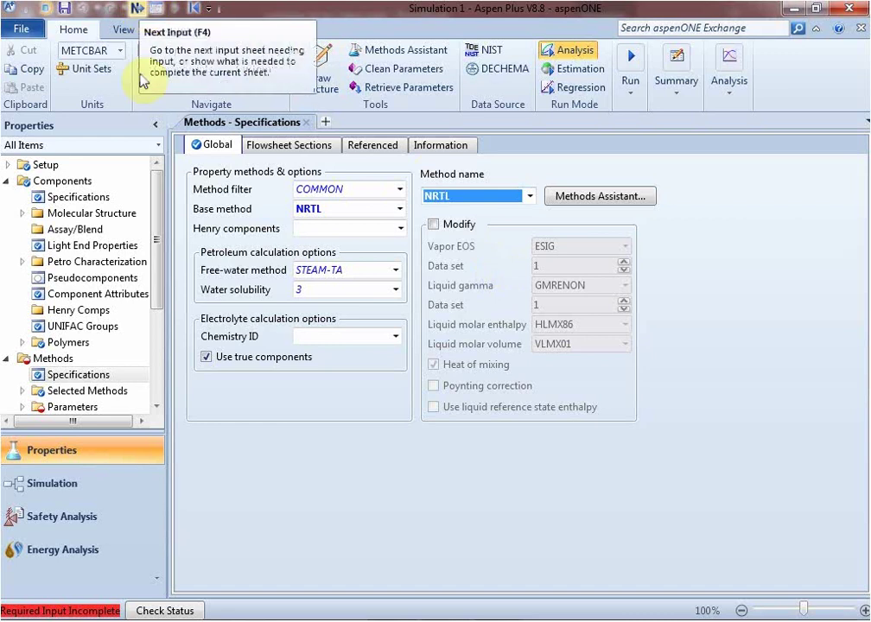
- Advance to the NRTL binary interaction parameters for the two components and view the next-step options without choosing one
{"action": "left_click_drag", "start_coordinate": [156, 219], "coordinate": [154, 235]}
{"action": "left_click", "coordinate": [136, 10]}
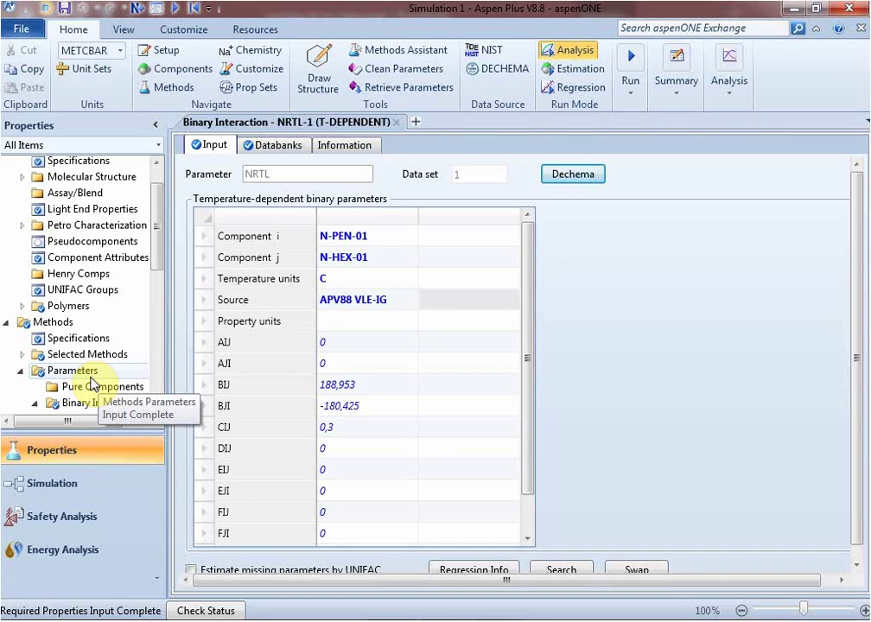
{"action": "left_click", "coordinate": [139, 11]}
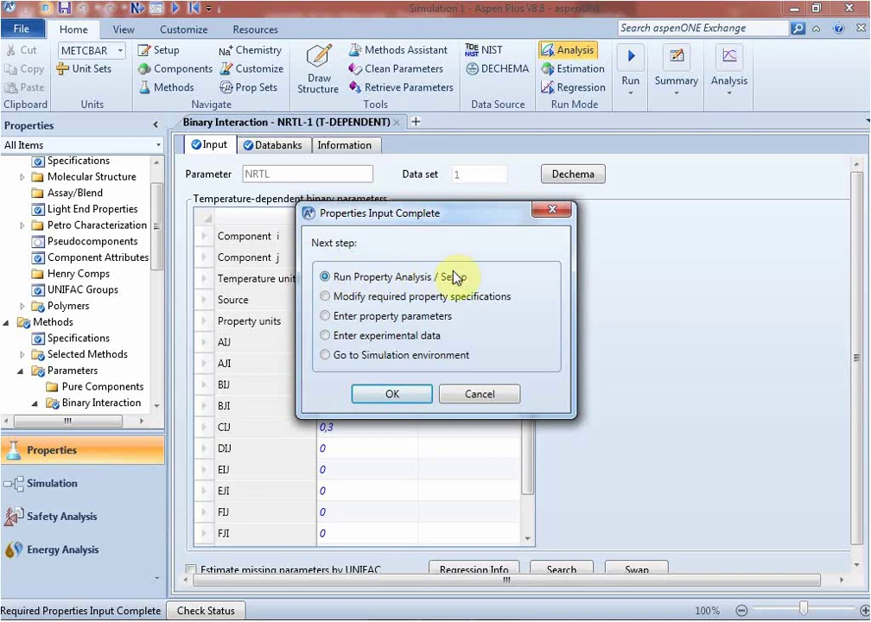
{"action": "left_click", "coordinate": [495, 396]}
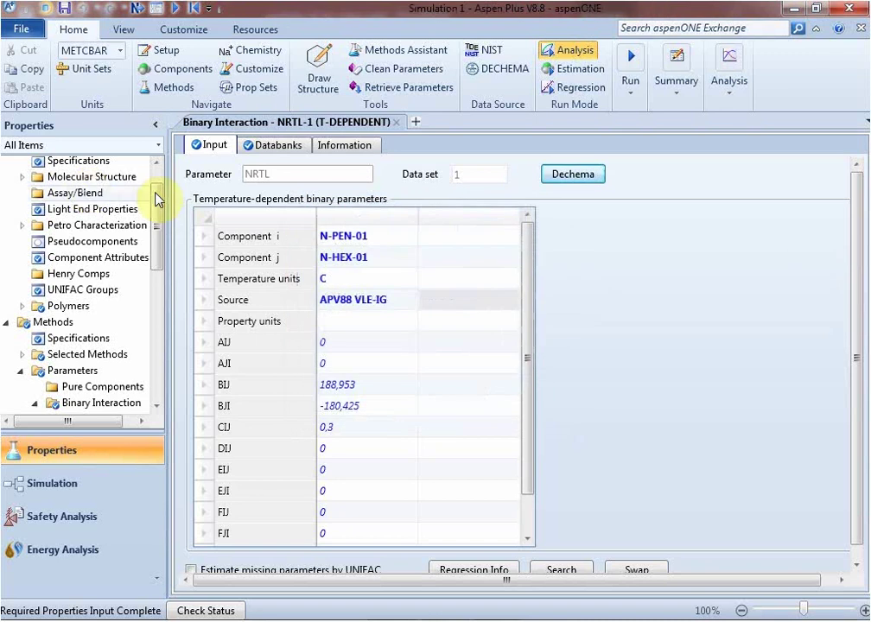
- Set up a binary analysis of type Txy for N-PEN-01 and N-HEX-01 and run it to plot the diagram
{"action": "left_click_drag", "start_coordinate": [157, 200], "coordinate": [155, 233]}
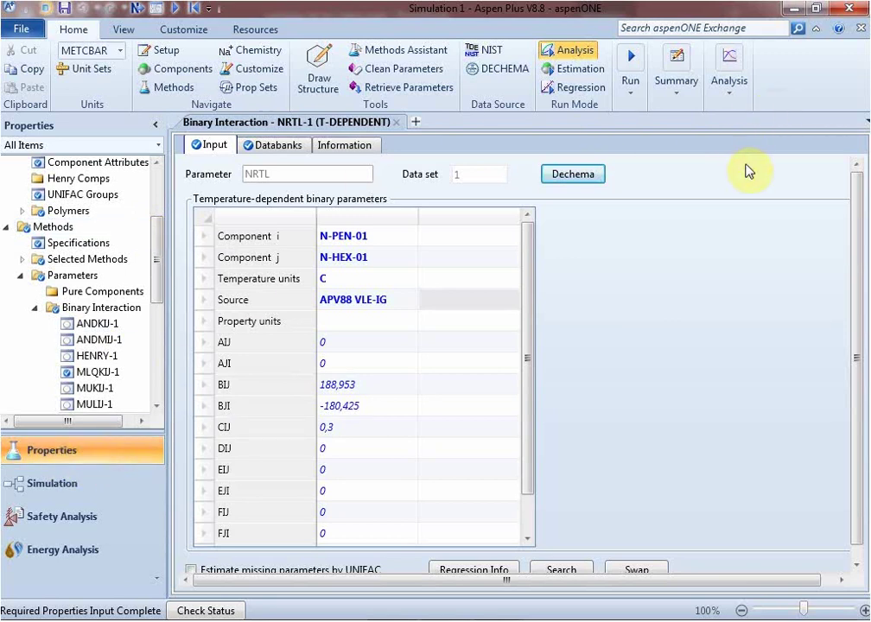
{"action": "left_click", "coordinate": [731, 95]}
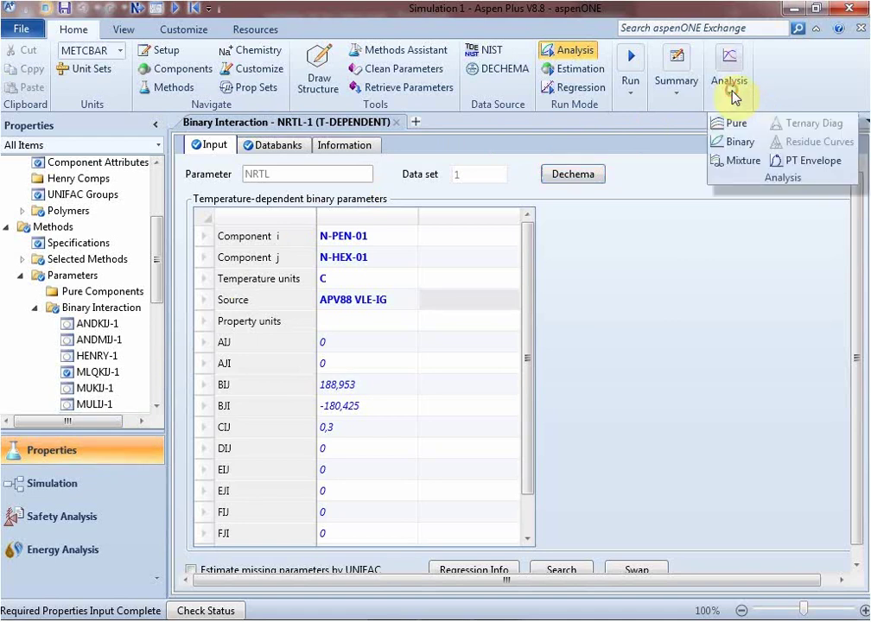
{"action": "left_click", "coordinate": [740, 144]}
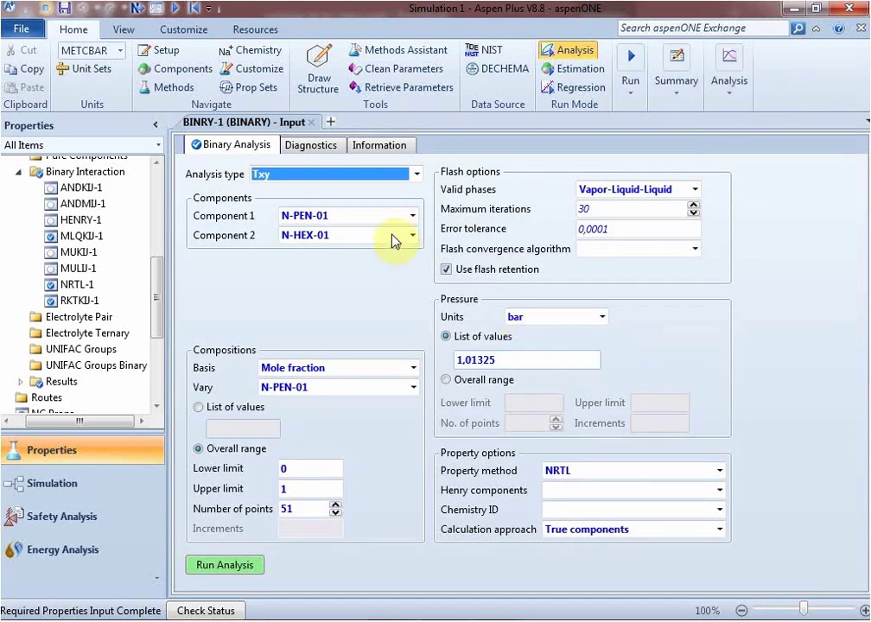
{"action": "left_click", "coordinate": [392, 179]}
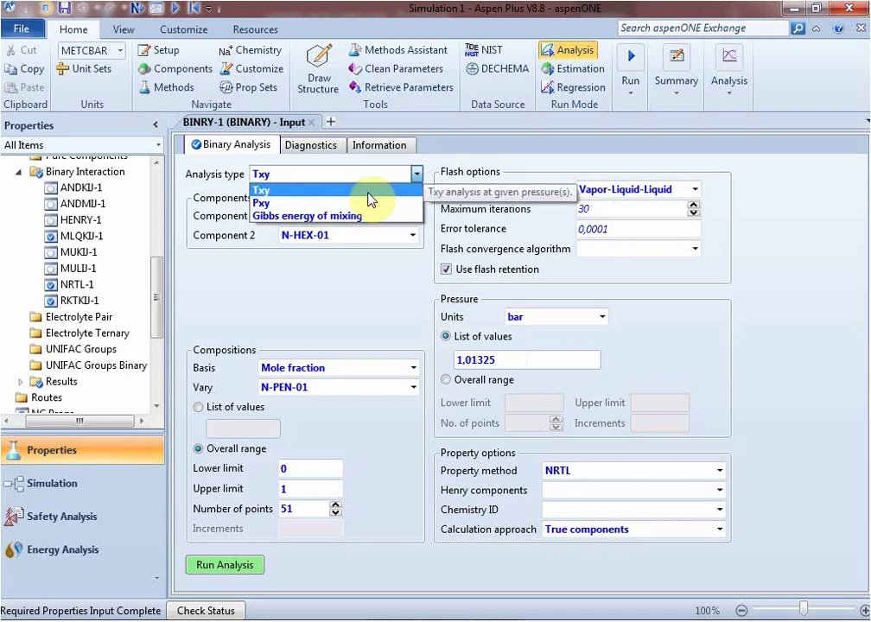
{"action": "left_click", "coordinate": [371, 190]}
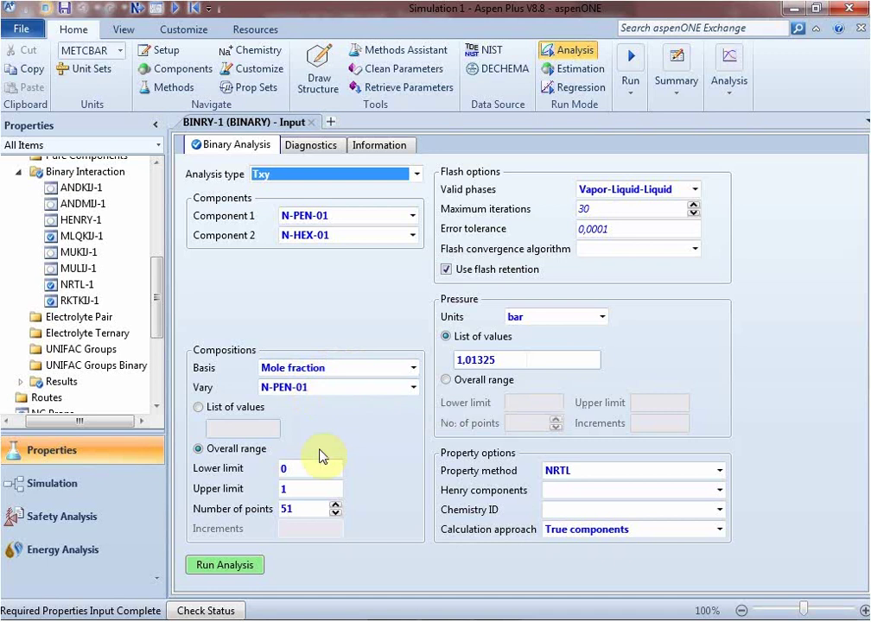
{"action": "left_click", "coordinate": [250, 567]}
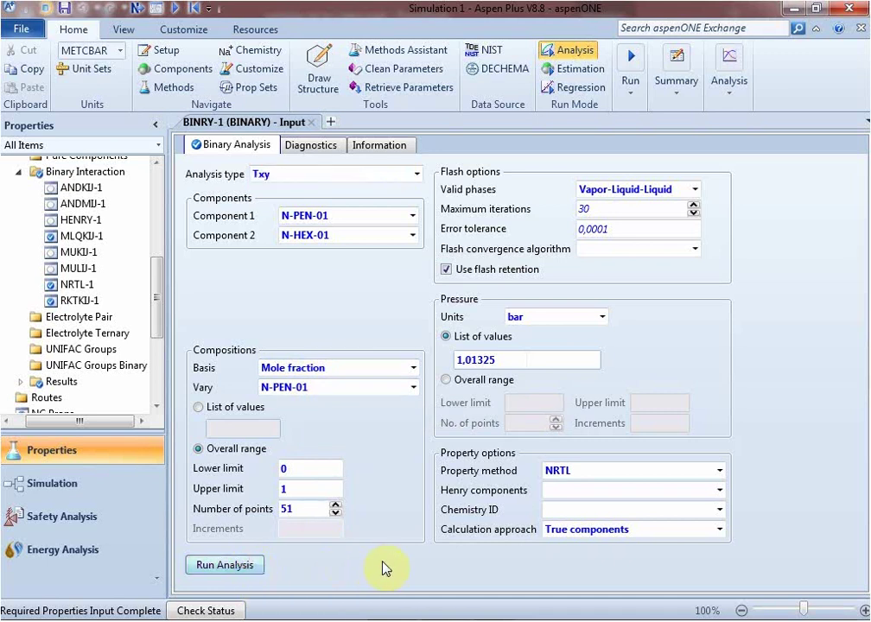
{"action": "left_click", "coordinate": [268, 565]}
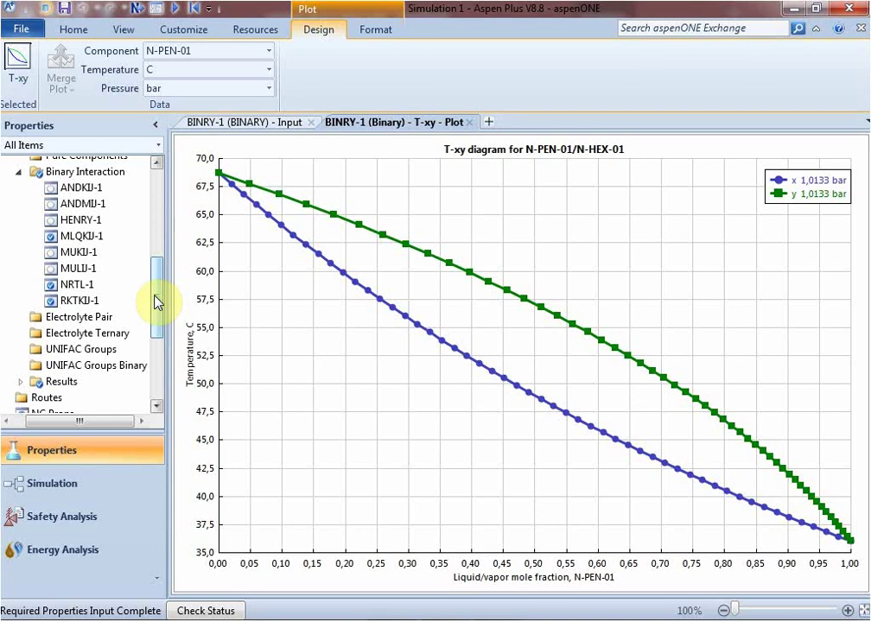
- Locate the Property Sets and Analysis entries in the navigation tree, and check the next-step options without choosing one
{"action": "left_click_drag", "start_coordinate": [156, 303], "coordinate": [156, 352]}
{"action": "left_click_drag", "start_coordinate": [110, 426], "coordinate": [72, 423]}
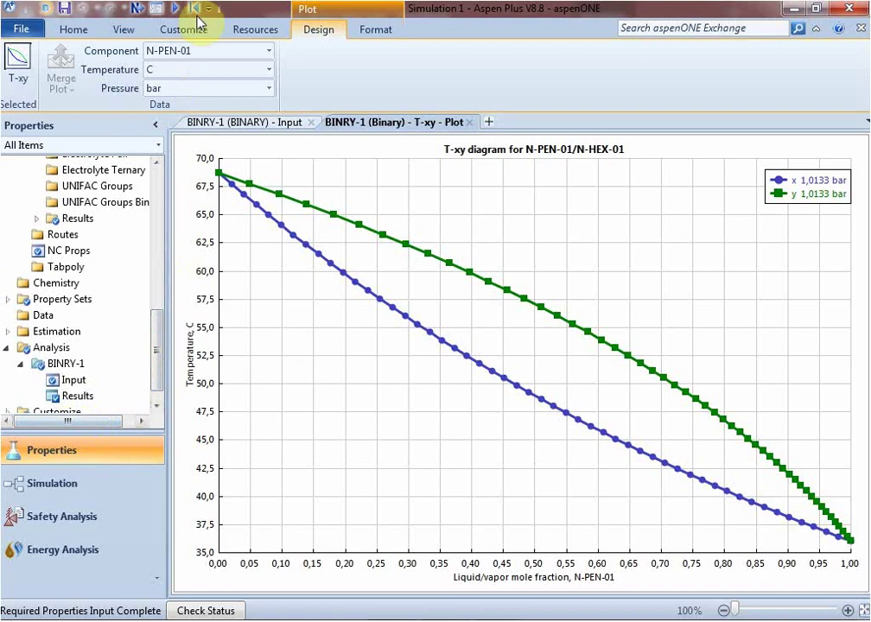
{"action": "left_click", "coordinate": [137, 8]}
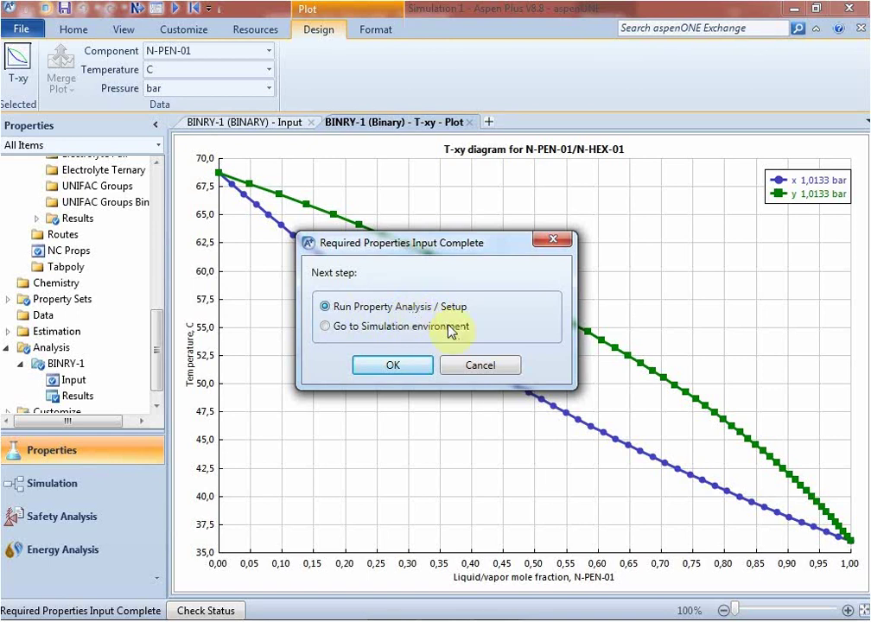
{"action": "left_click", "coordinate": [490, 370]}
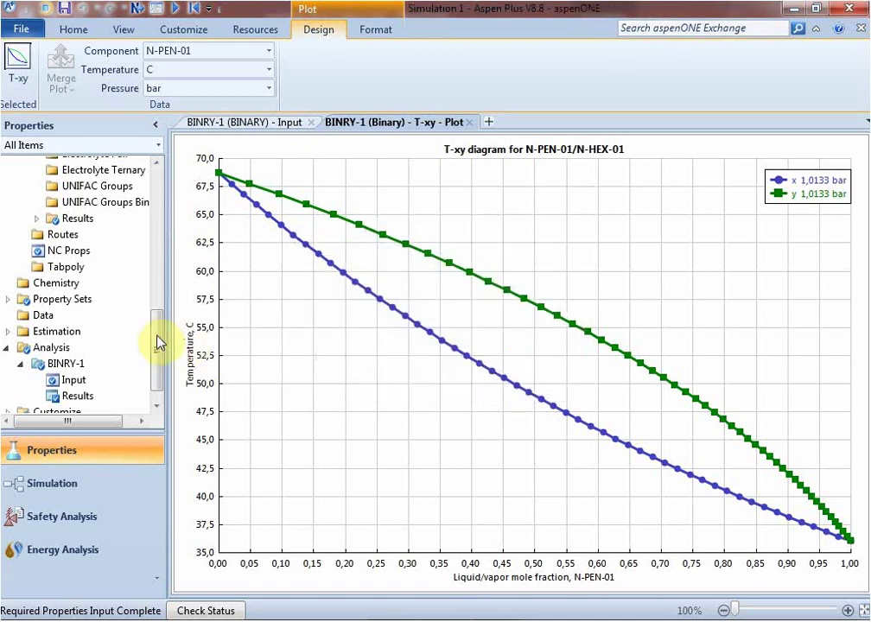
- Create a new property set with the ID PS-2
{"action": "double_click", "coordinate": [61, 301]}
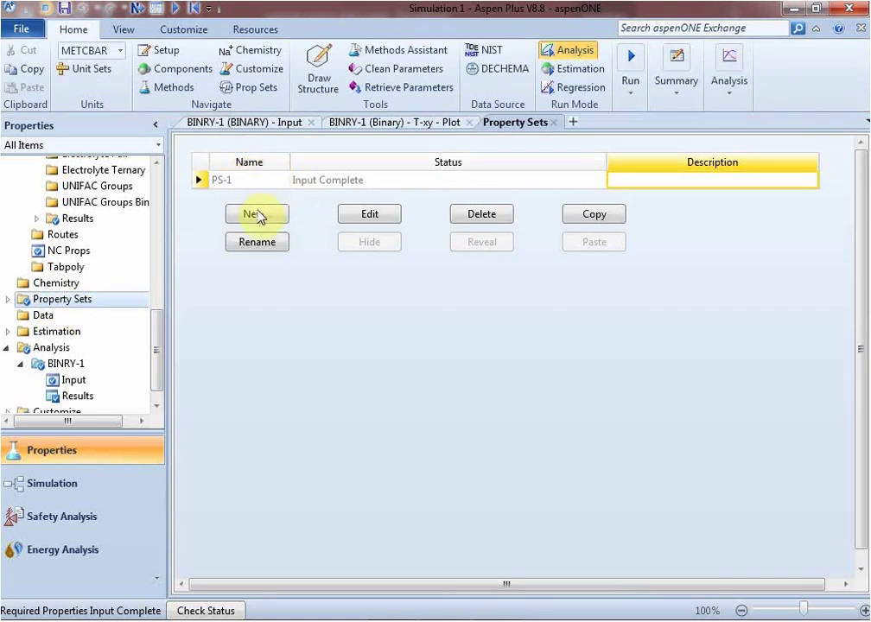
{"action": "left_click", "coordinate": [257, 213]}
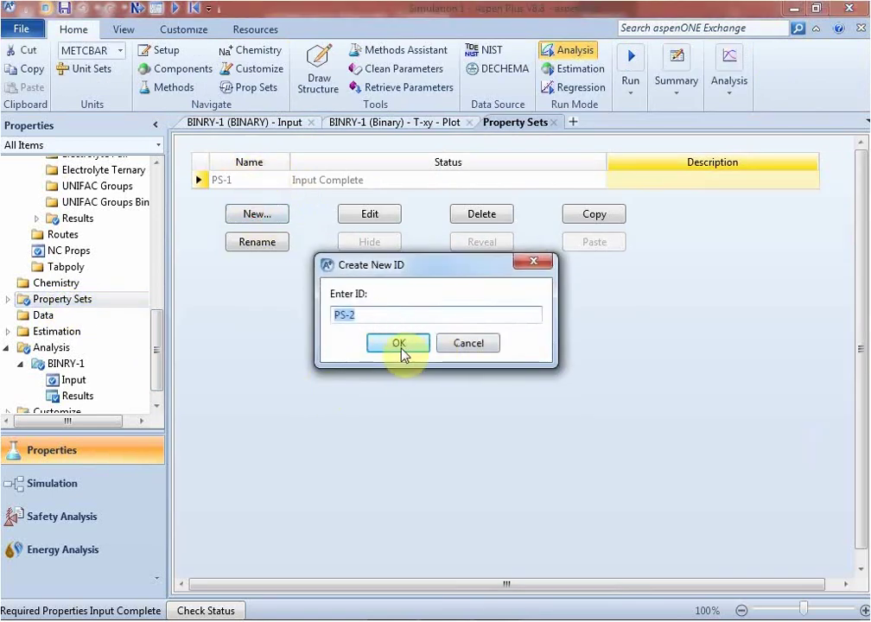
{"action": "left_click", "coordinate": [402, 342]}
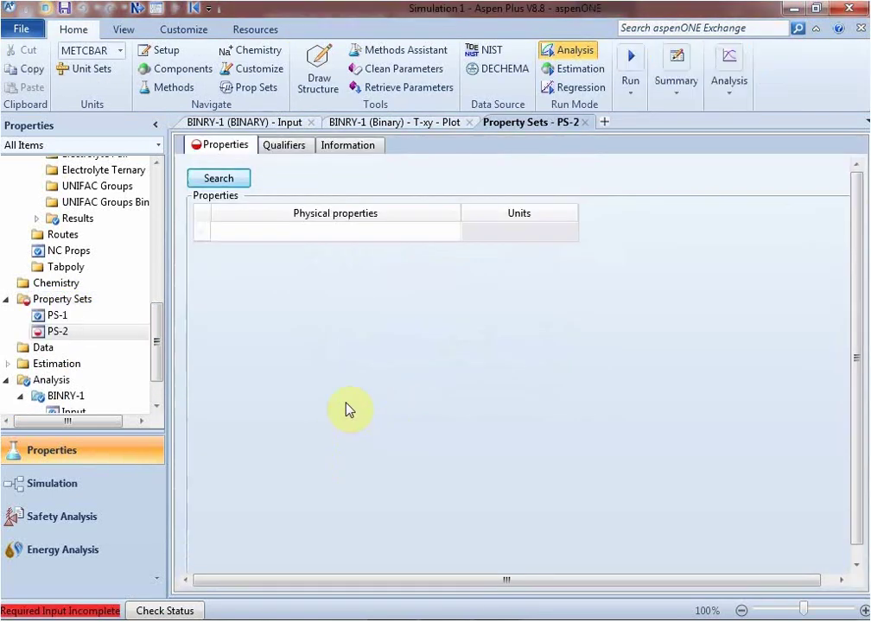
{"action": "left_click", "coordinate": [209, 178]}
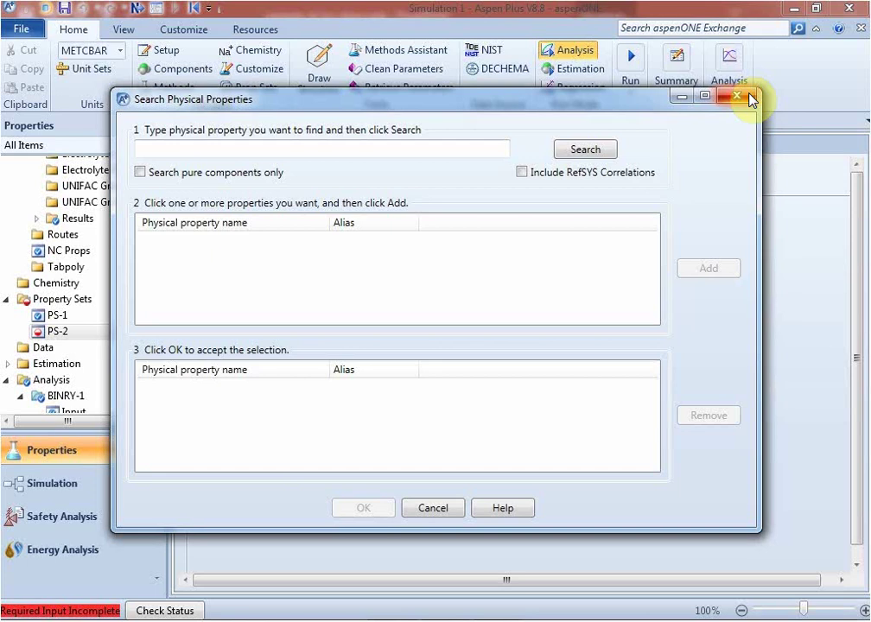
{"action": "left_click", "coordinate": [337, 144]}
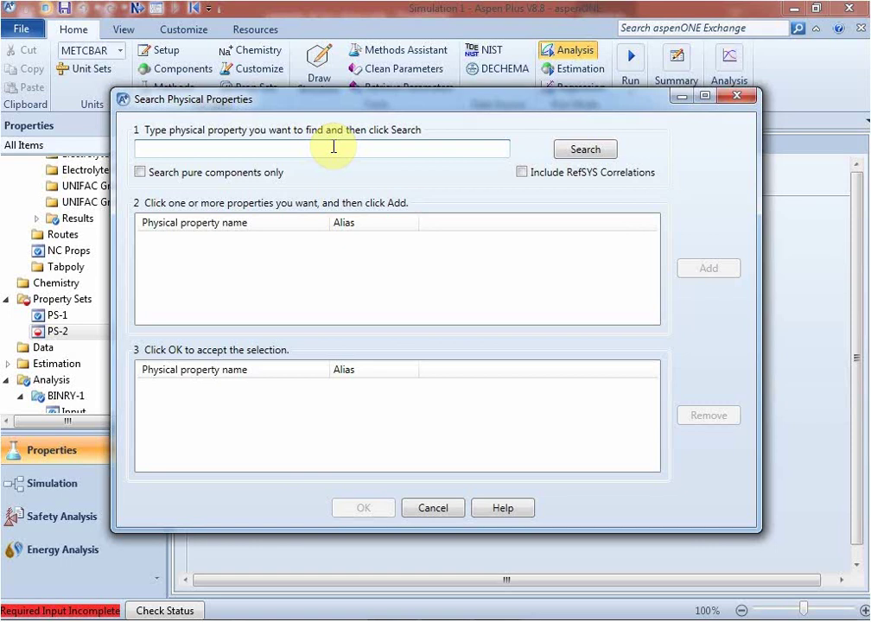
{"action": "type", "text": "VIS"}
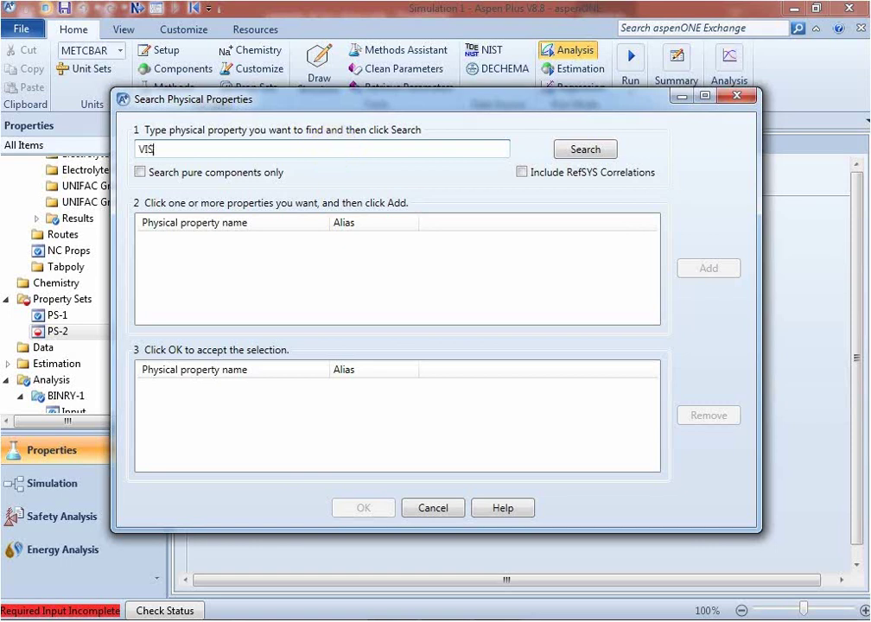
{"action": "type", "text": "COSITY"}
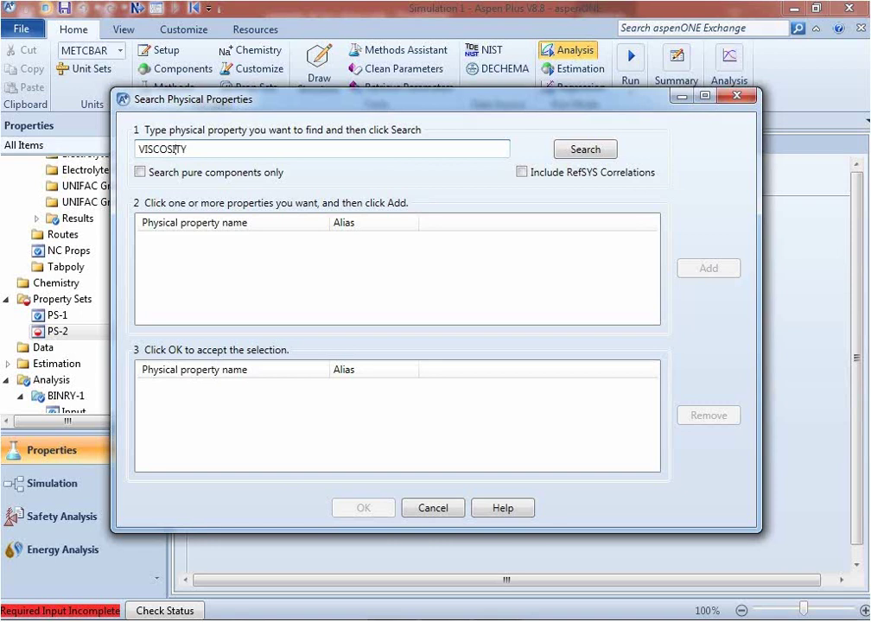
{"action": "left_click", "coordinate": [568, 148]}
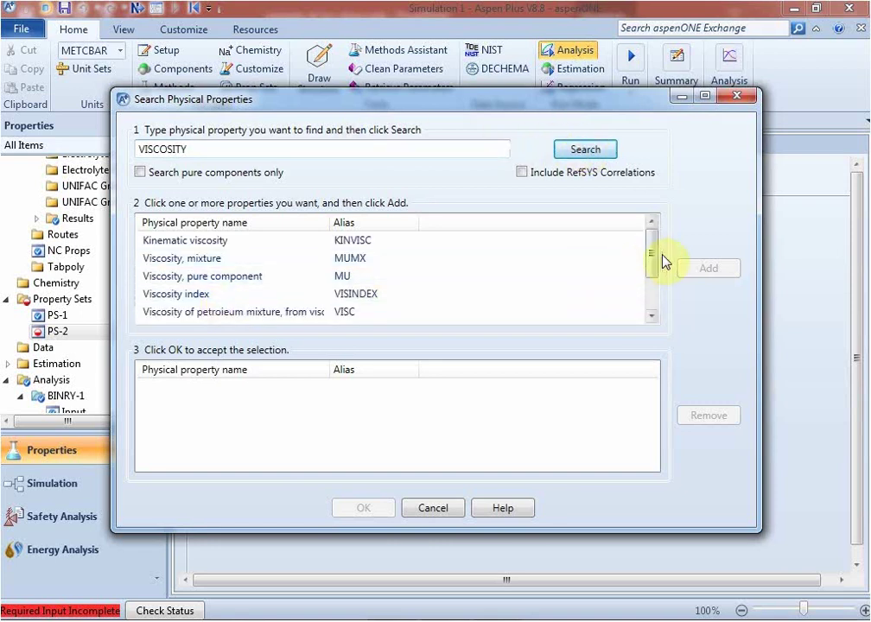
{"action": "mouse_move", "coordinate": [653, 277]}
{"action": "left_mouse_down"}
{"action": "mouse_move", "coordinate": [652, 291]}
{"action": "mouse_move", "coordinate": [655, 255]}
{"action": "left_mouse_up"}
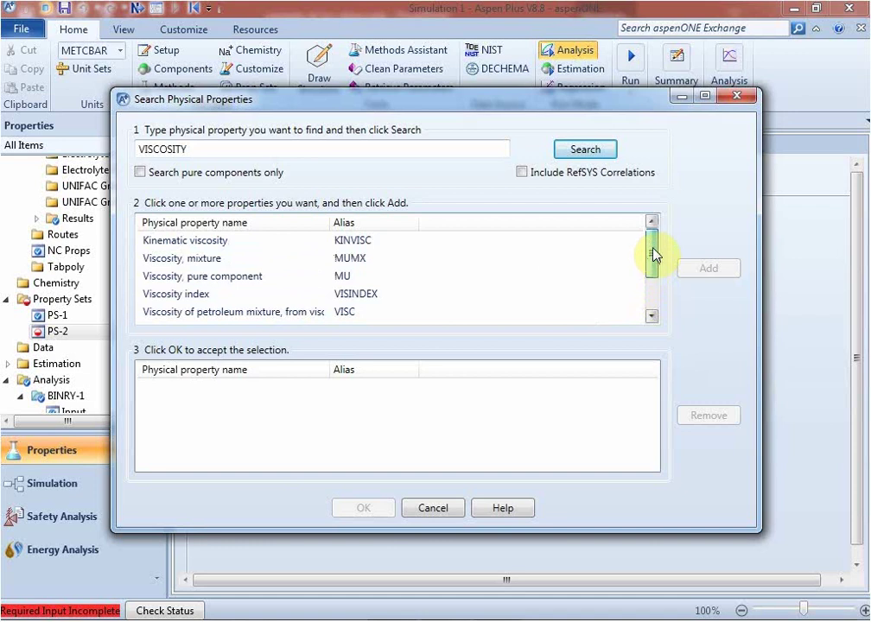
{"action": "left_click", "coordinate": [220, 258]}
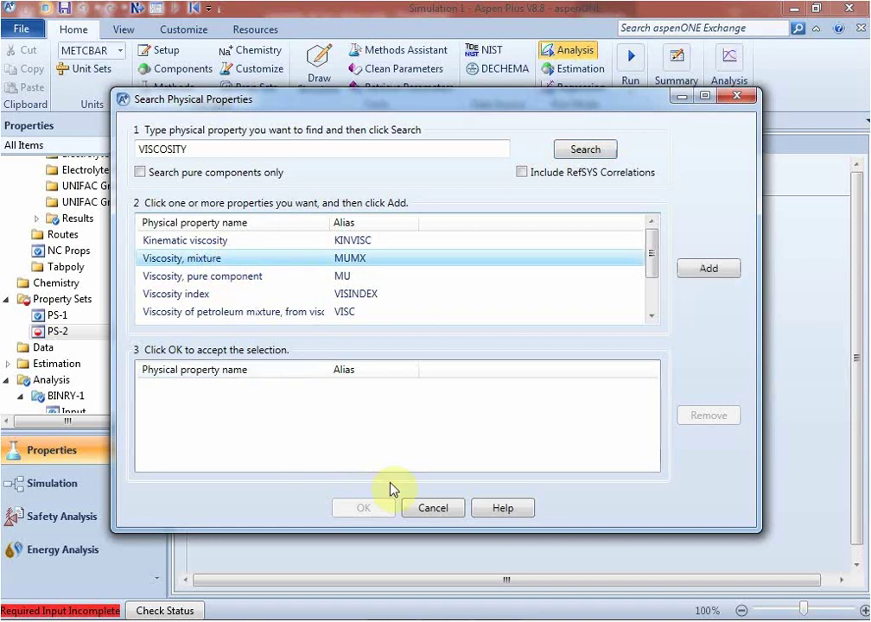
{"action": "left_click", "coordinate": [714, 271]}
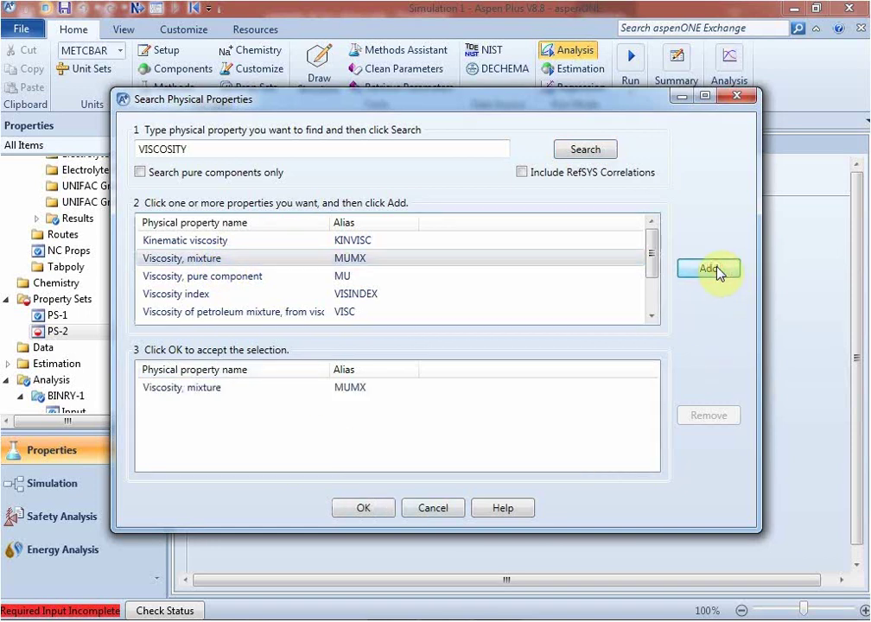
{"action": "left_click", "coordinate": [741, 96]}
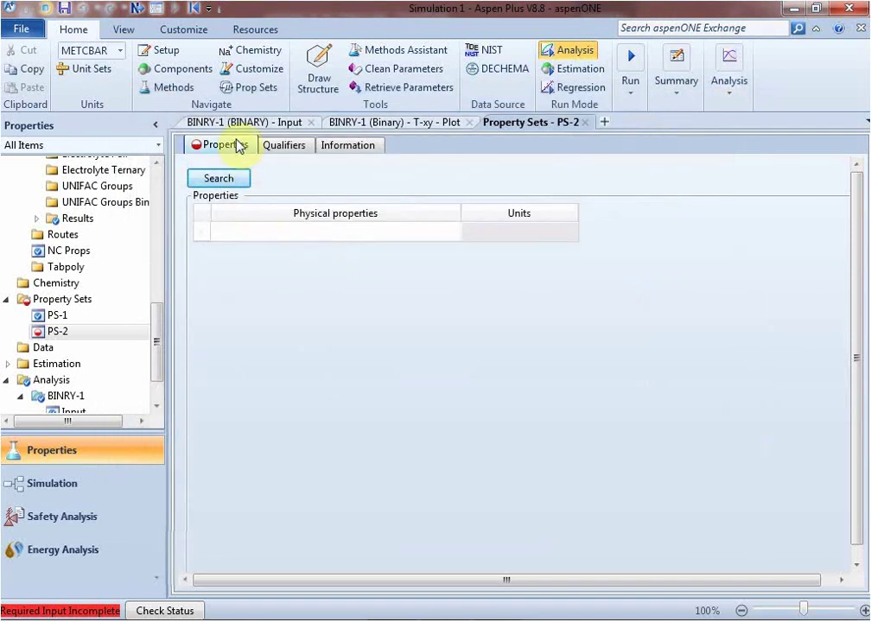
{"action": "left_click", "coordinate": [411, 232]}
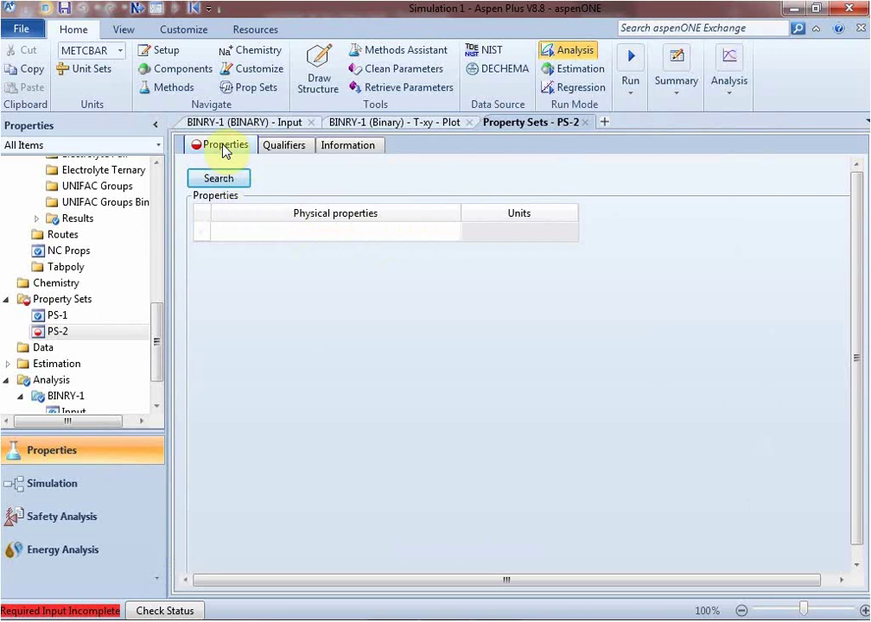
- Search the physical properties for VISCOSITY and add the mixture viscosity (MUMX) to property set PS-2
{"action": "left_click", "coordinate": [223, 179]}
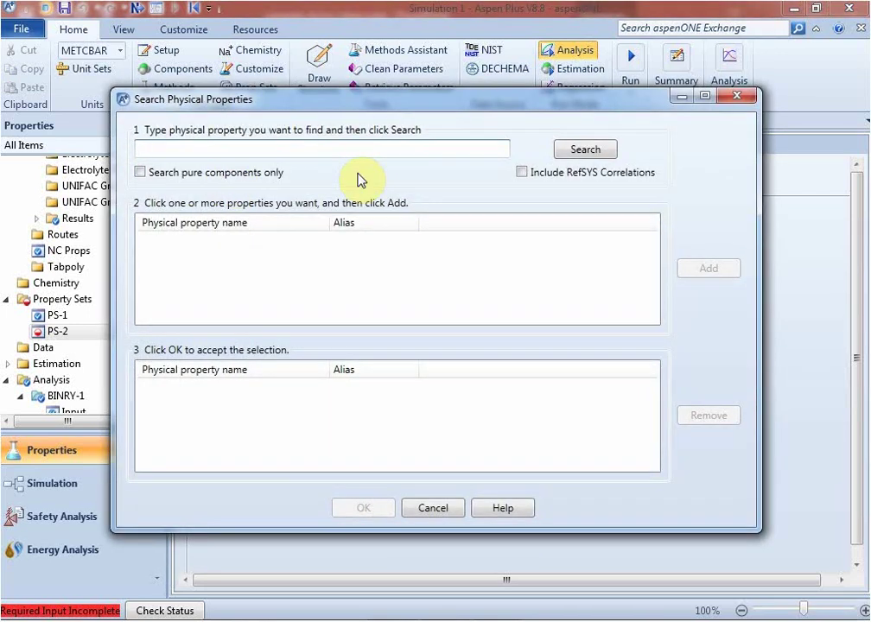
{"action": "type", "text": "VISCOSITY"}
{"action": "left_click", "coordinate": [604, 149]}
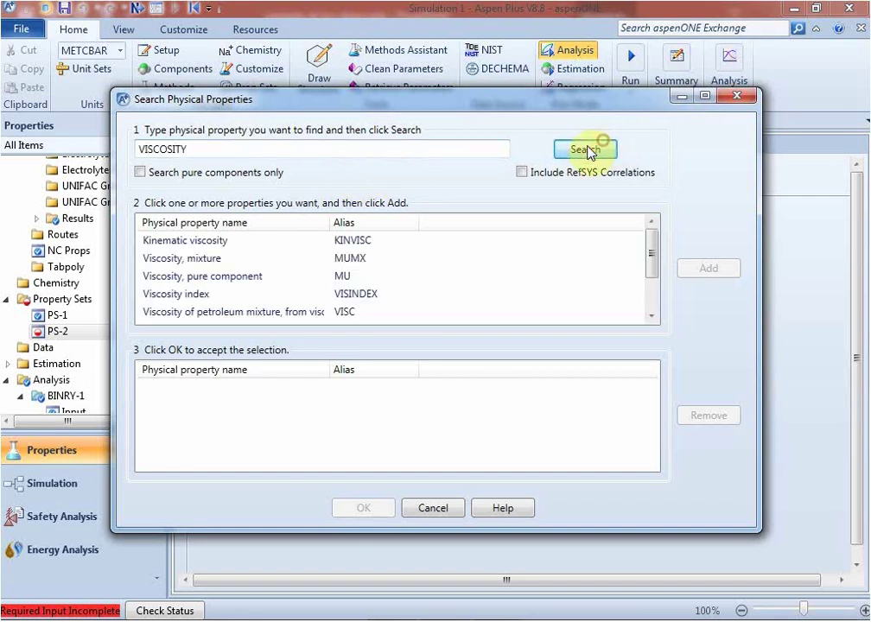
{"action": "left_click", "coordinate": [177, 257]}
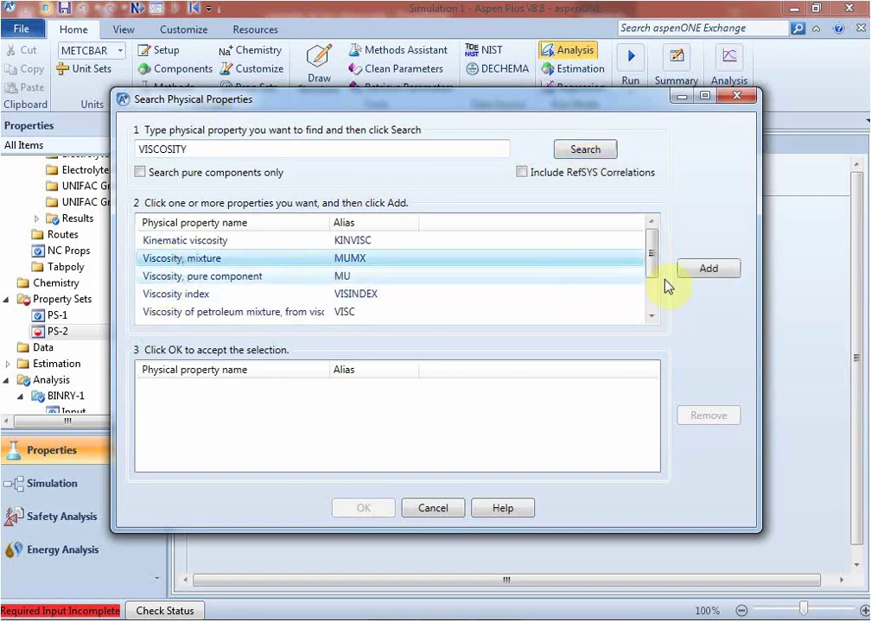
{"action": "left_click", "coordinate": [722, 272]}
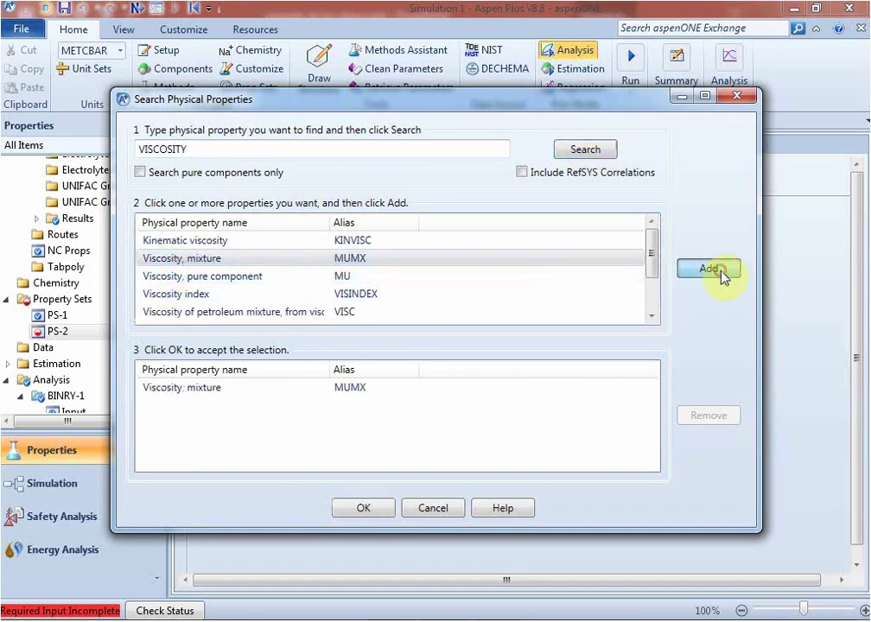
{"action": "left_click", "coordinate": [360, 509]}
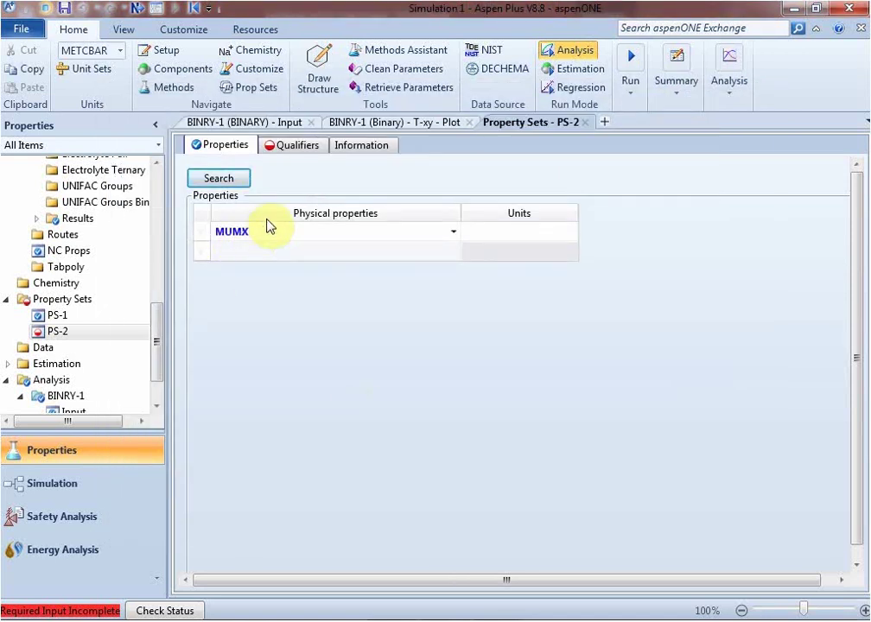
- Set the phase qualifier of property set PS-2 to Liquid
{"action": "left_click", "coordinate": [308, 149]}
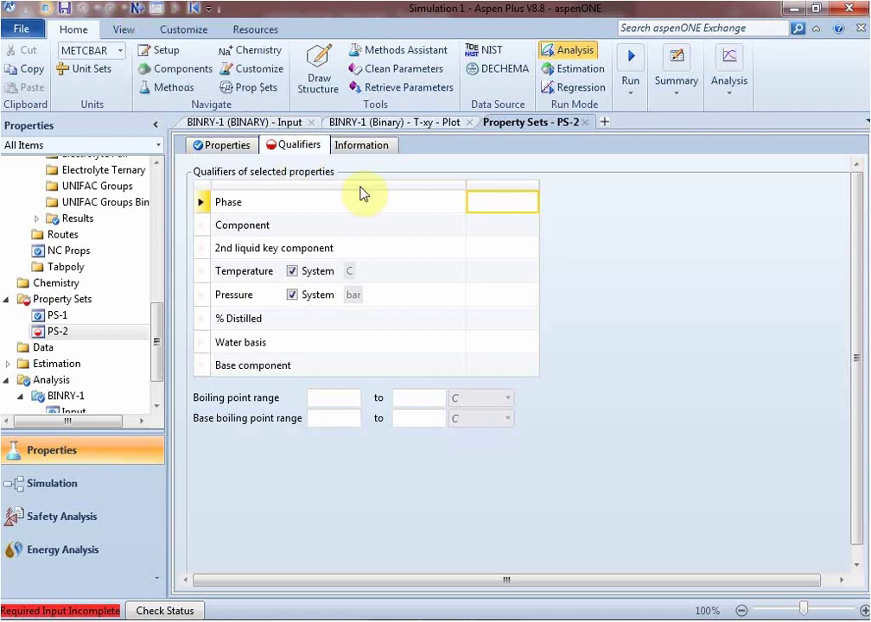
{"action": "left_click", "coordinate": [533, 208]}
{"action": "left_click", "coordinate": [531, 204]}
{"action": "left_click", "coordinate": [517, 230]}
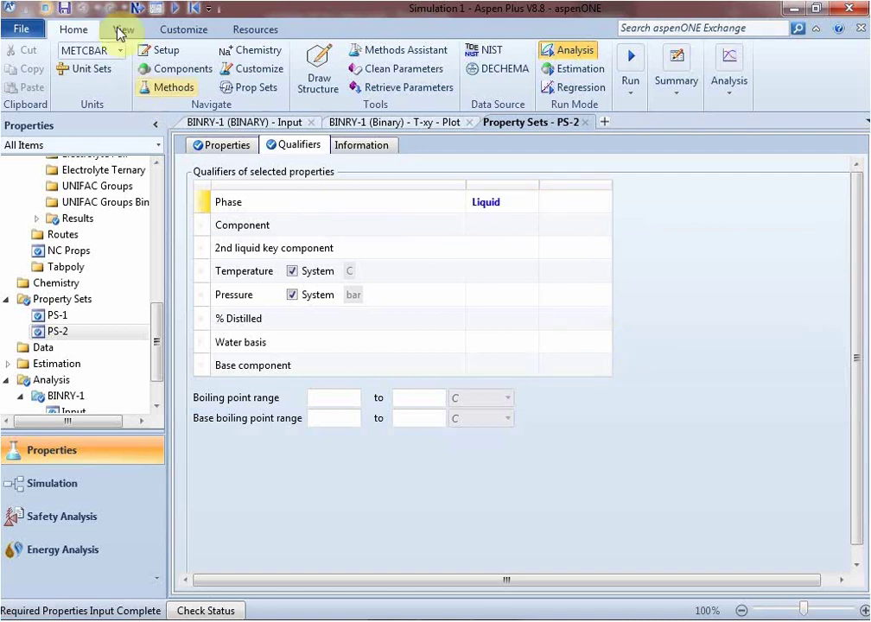
- Search the physical properties for VAPOR FRACT and add the vapor fraction (VFRAC) to property set PS-2
{"action": "left_click", "coordinate": [57, 331]}
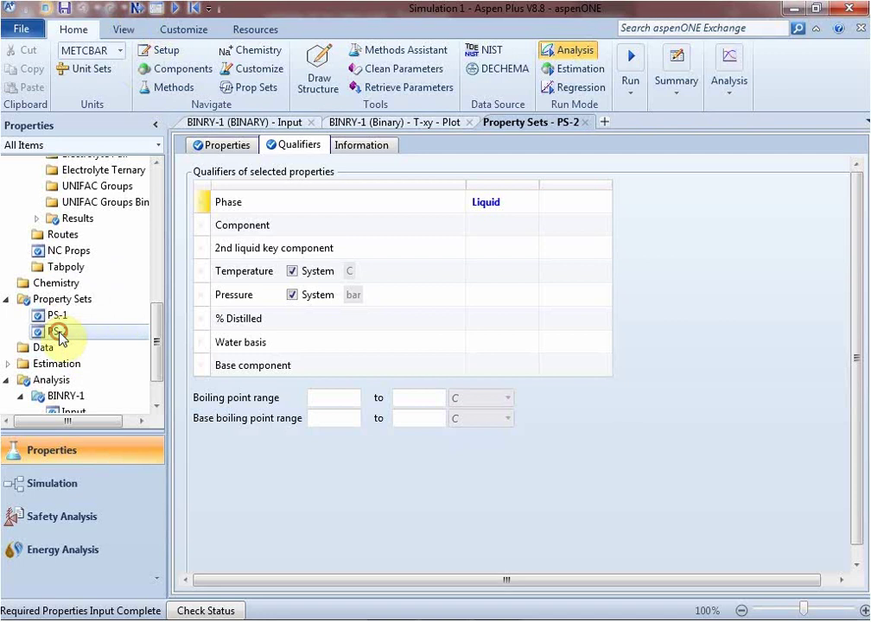
{"action": "left_click", "coordinate": [216, 147]}
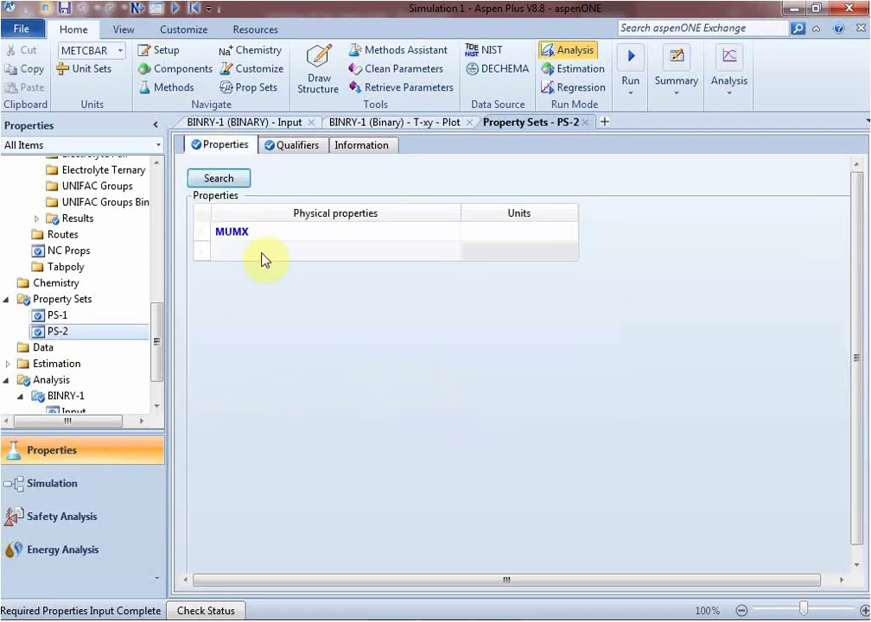
{"action": "left_click", "coordinate": [453, 254]}
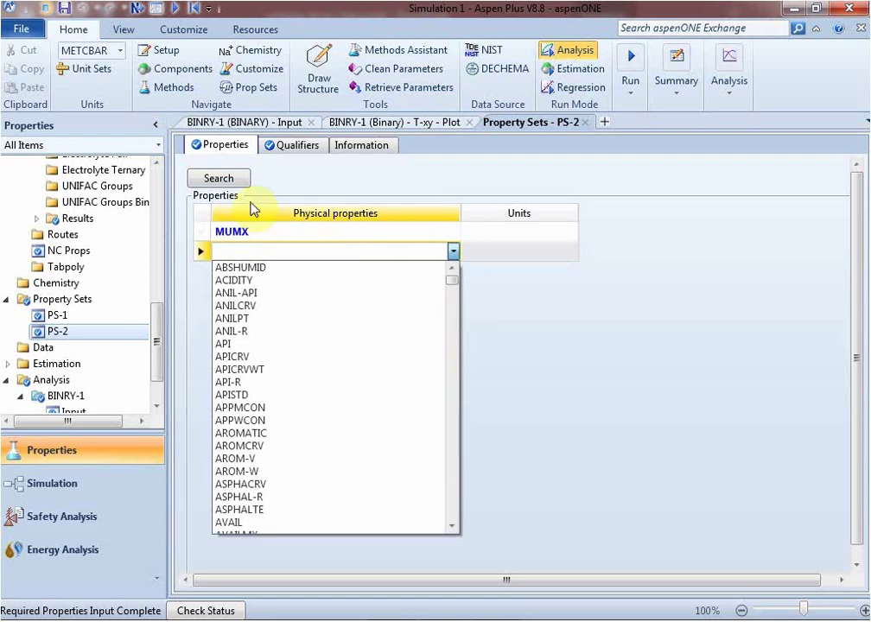
{"action": "left_click_drag", "start_coordinate": [451, 279], "coordinate": [331, 248]}
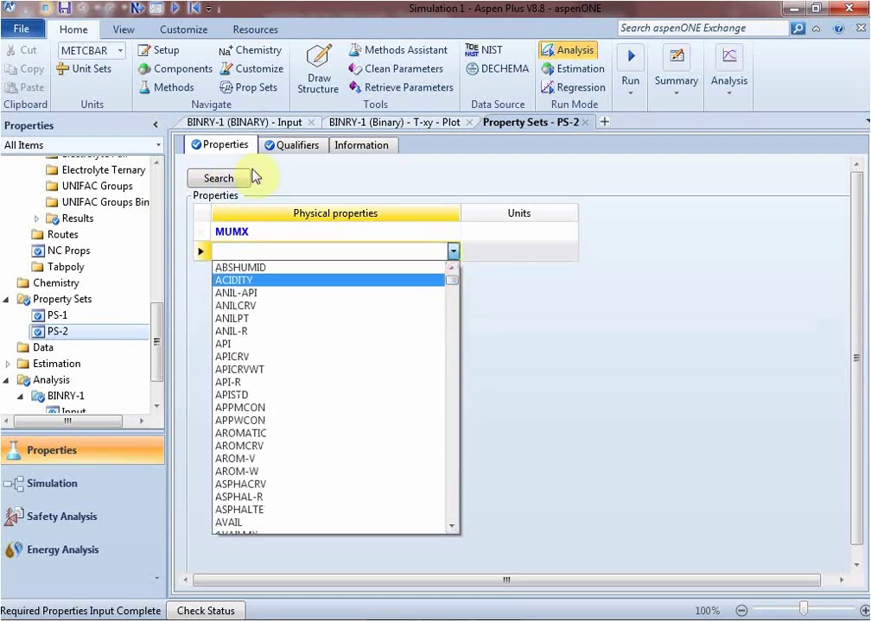
{"action": "left_click", "coordinate": [222, 181]}
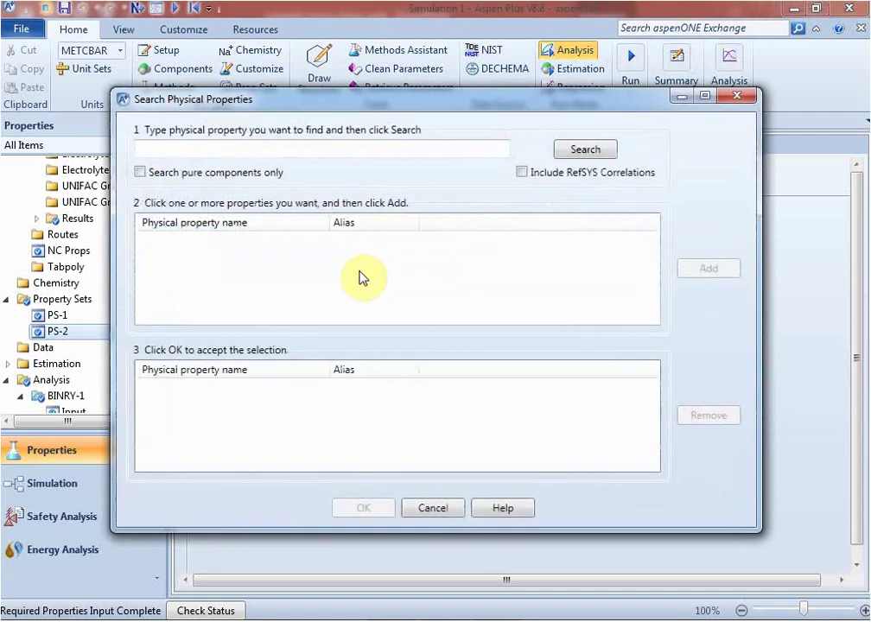
{"action": "left_click", "coordinate": [302, 148]}
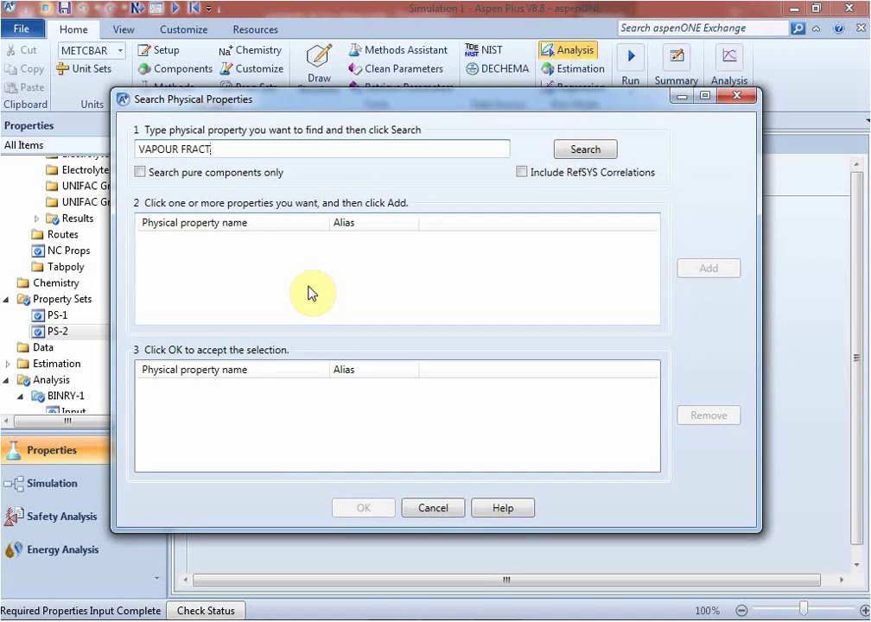
{"action": "left_click", "coordinate": [578, 152]}
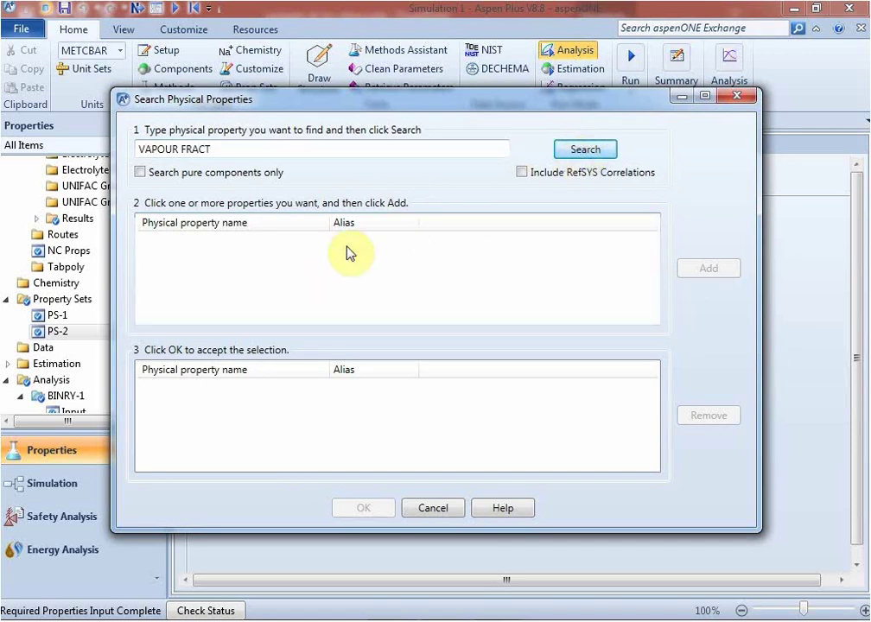
{"action": "left_click", "coordinate": [170, 149]}
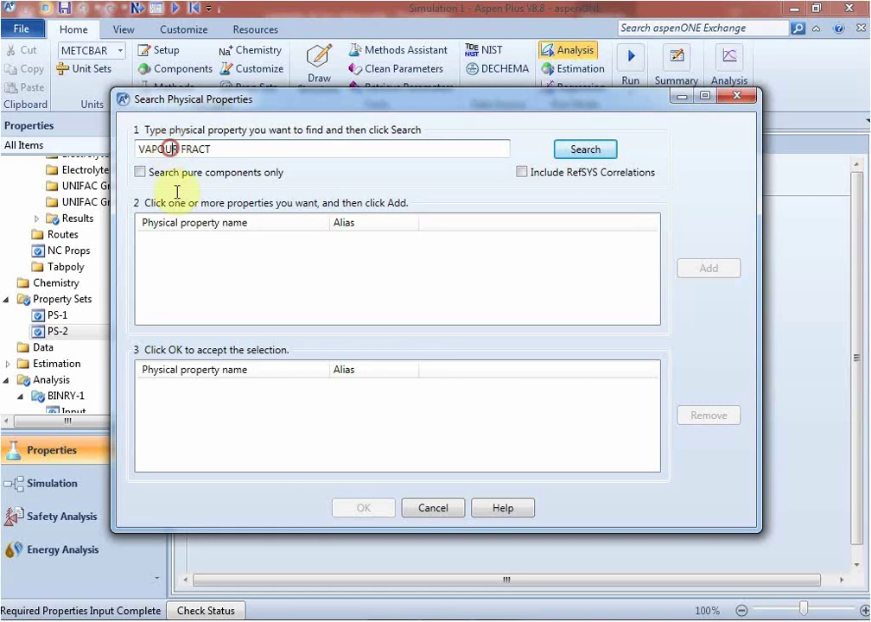
{"action": "left_click", "coordinate": [597, 151]}
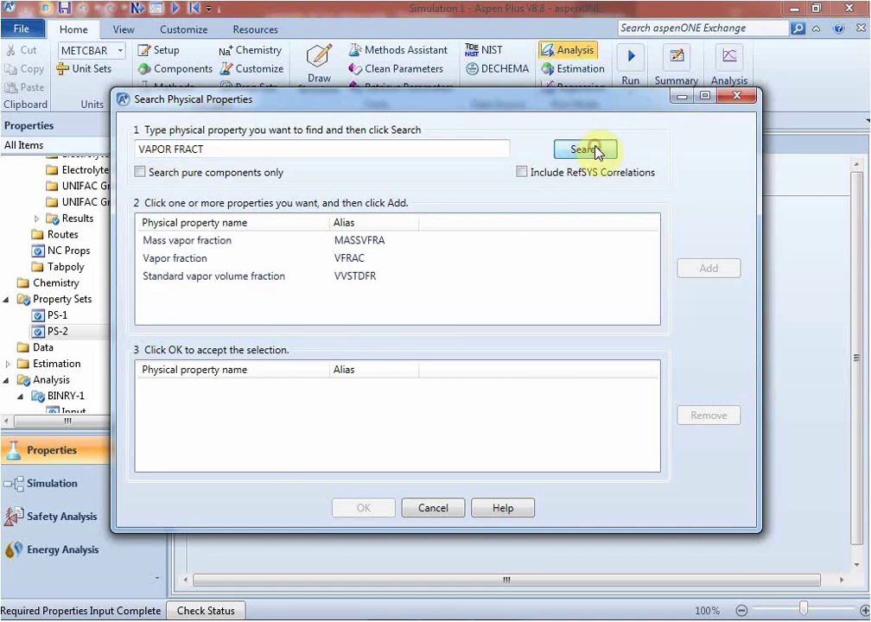
{"action": "left_click", "coordinate": [193, 258]}
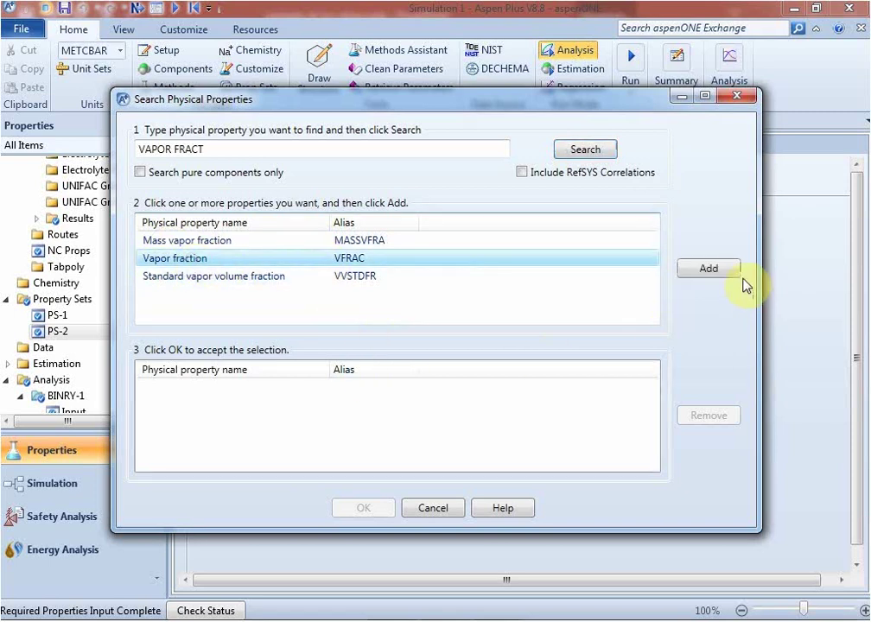
{"action": "left_click", "coordinate": [705, 267]}
{"action": "left_click", "coordinate": [361, 509]}
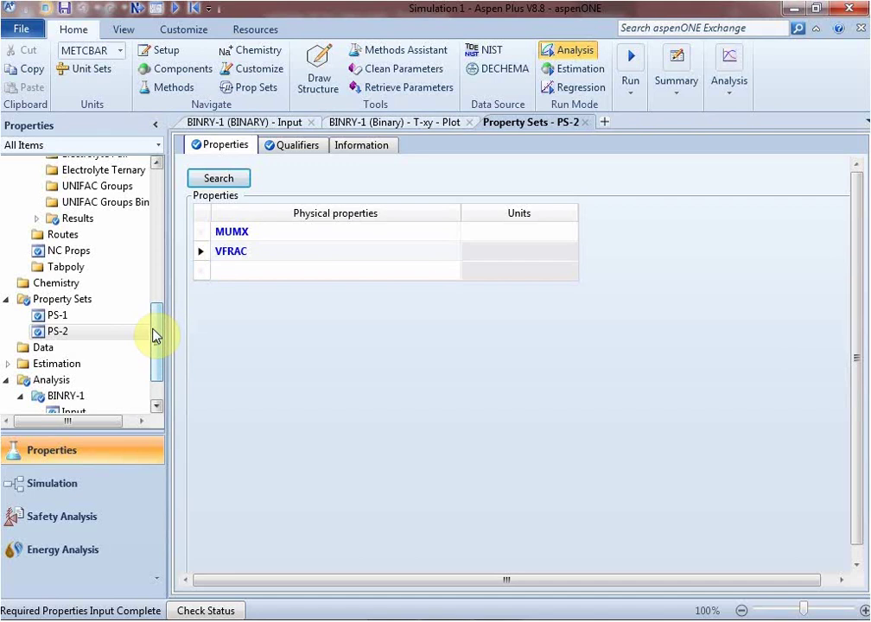
- Create a new property analysis with the ID PT-1 and the type GENERIC
{"action": "left_click_drag", "start_coordinate": [155, 338], "coordinate": [151, 364]}
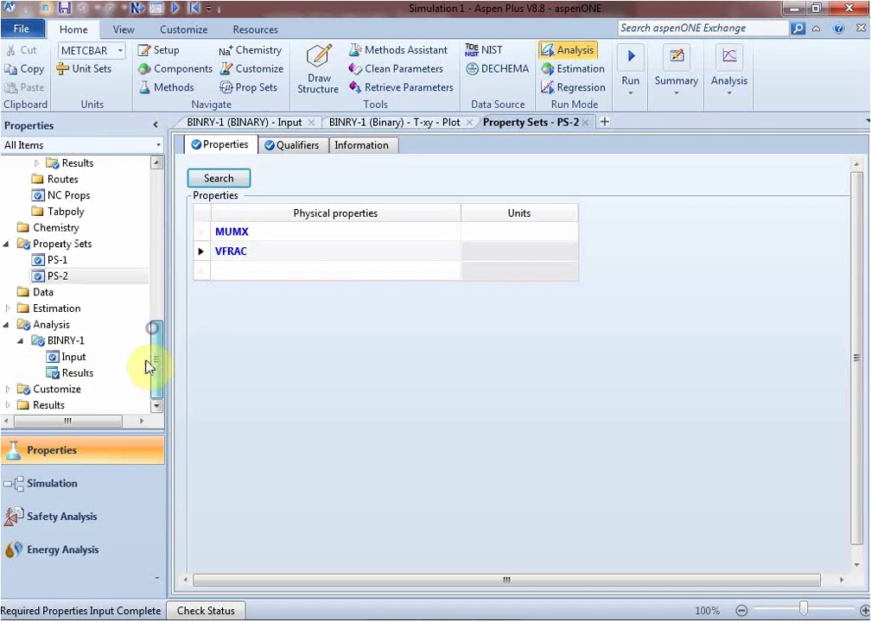
{"action": "left_click", "coordinate": [52, 325]}
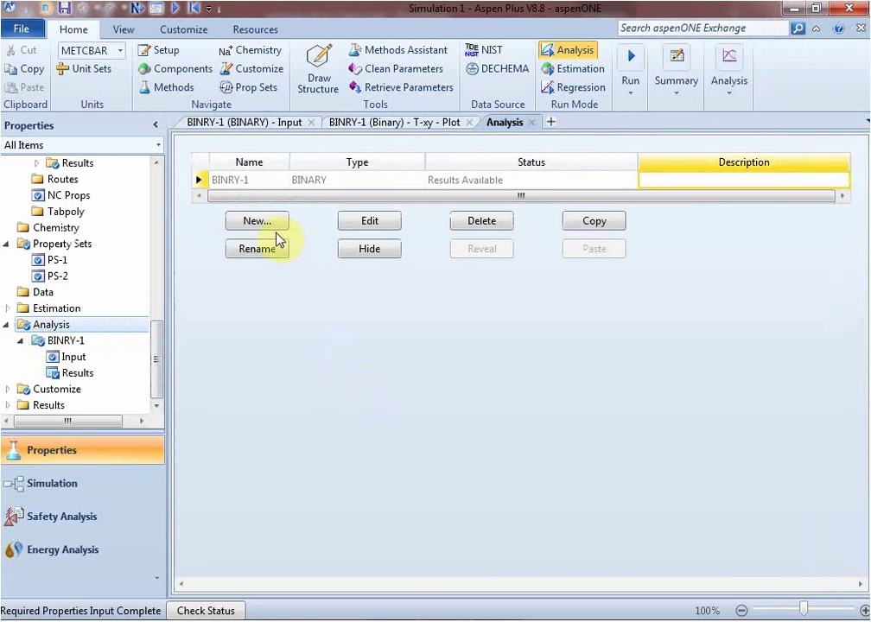
{"action": "left_click", "coordinate": [258, 222]}
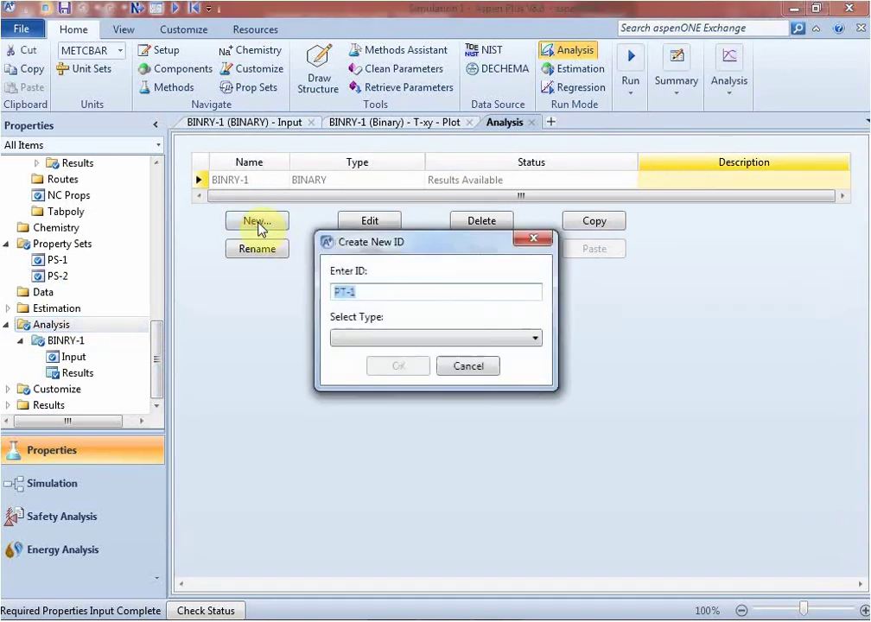
{"action": "left_click", "coordinate": [449, 338]}
{"action": "left_click", "coordinate": [406, 355]}
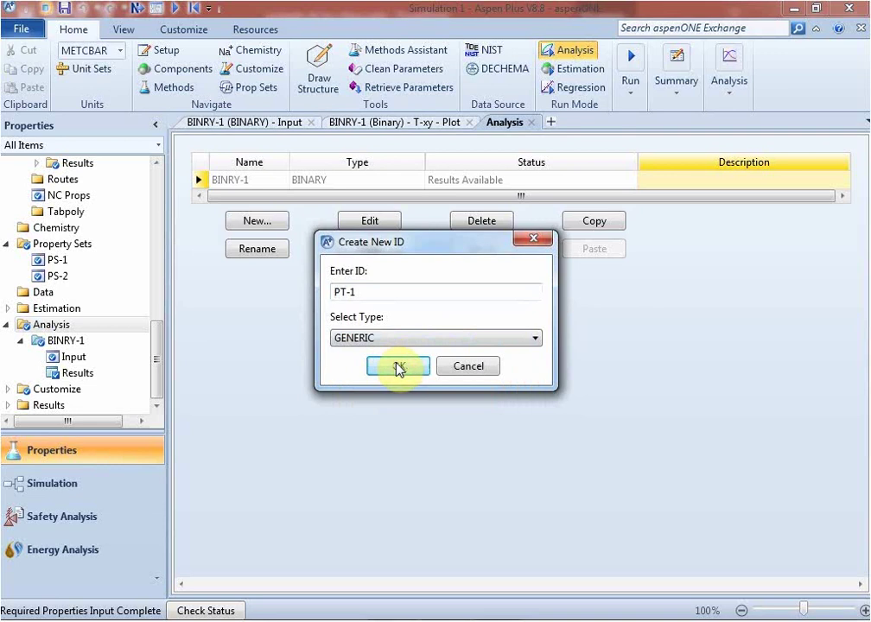
{"action": "left_click", "coordinate": [399, 367]}
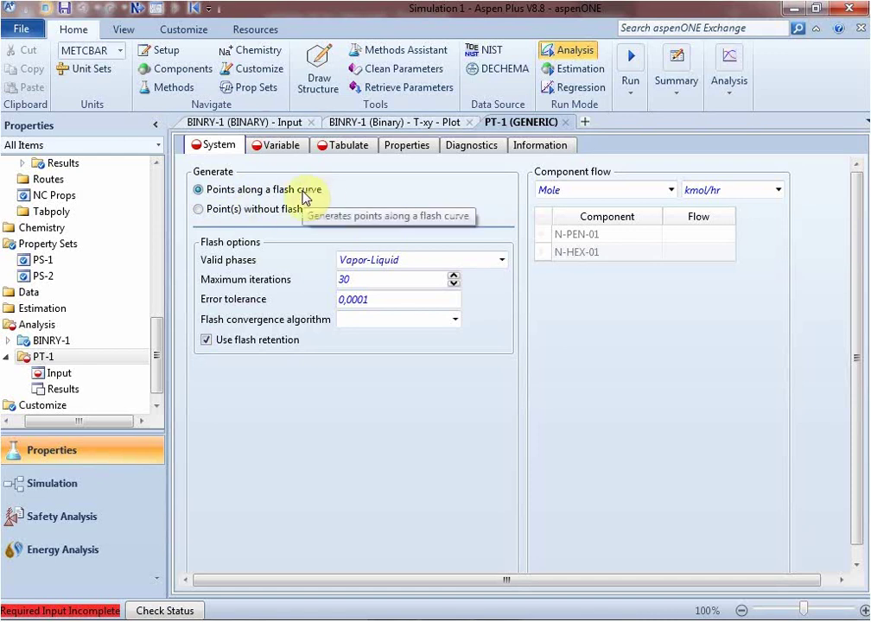
{"action": "left_click", "coordinate": [701, 233]}
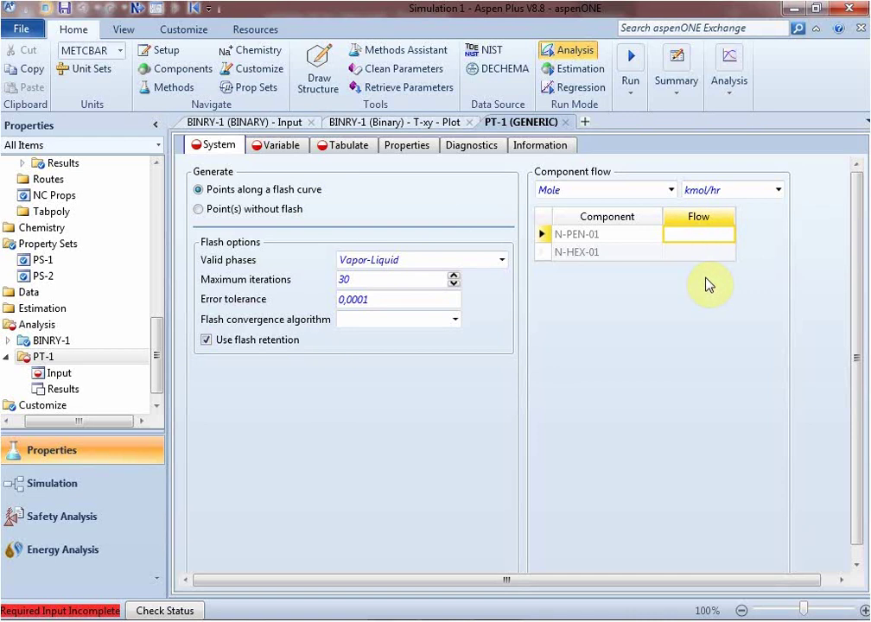
{"action": "left_click", "coordinate": [669, 191]}
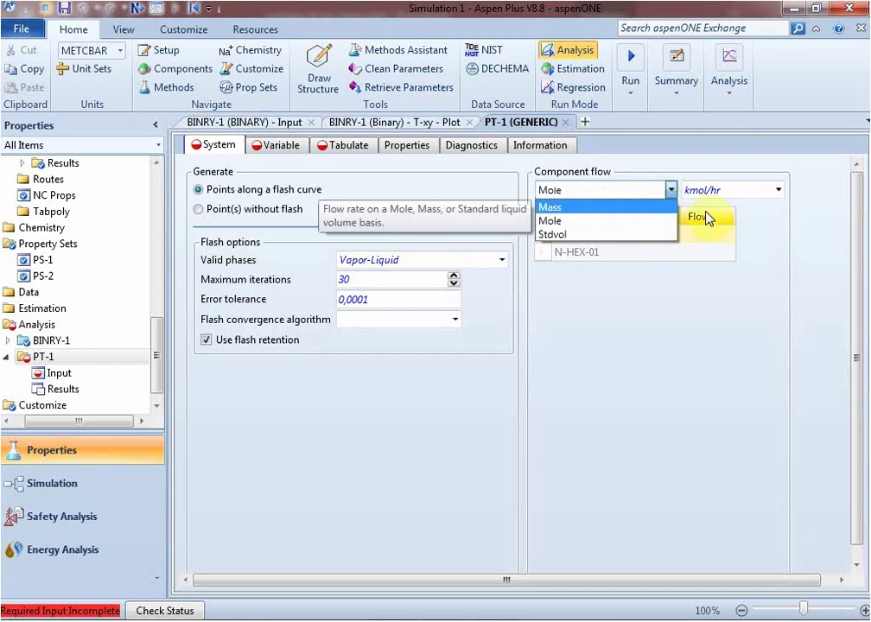
{"action": "left_click", "coordinate": [774, 192]}
{"action": "left_click", "coordinate": [774, 192]}
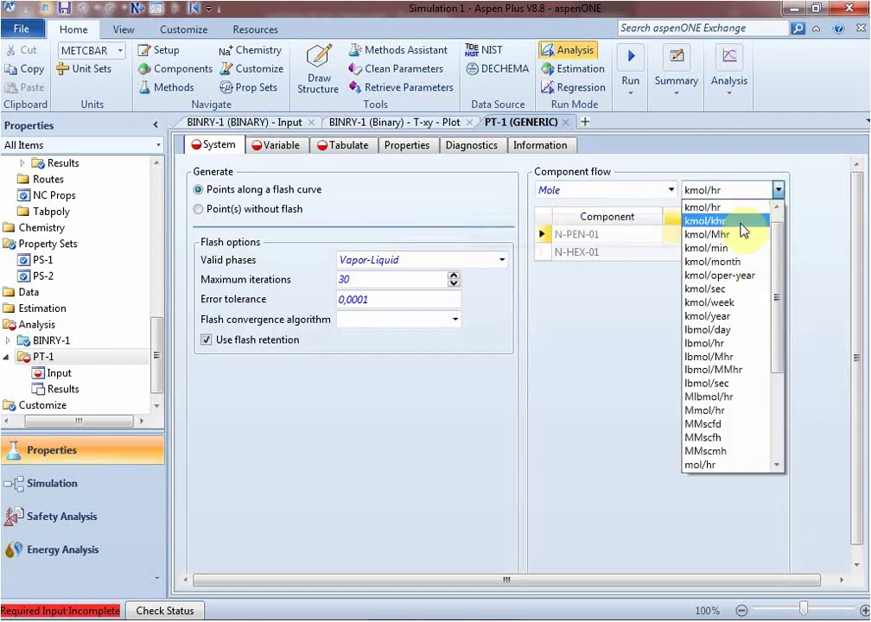
{"action": "left_click_drag", "start_coordinate": [785, 296], "coordinate": [784, 233]}
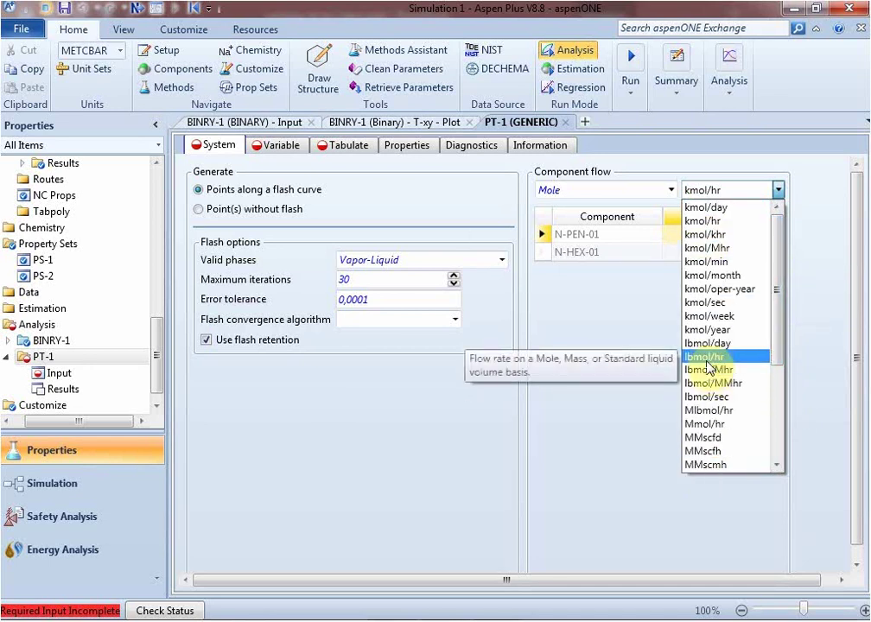
{"action": "left_click", "coordinate": [624, 320]}
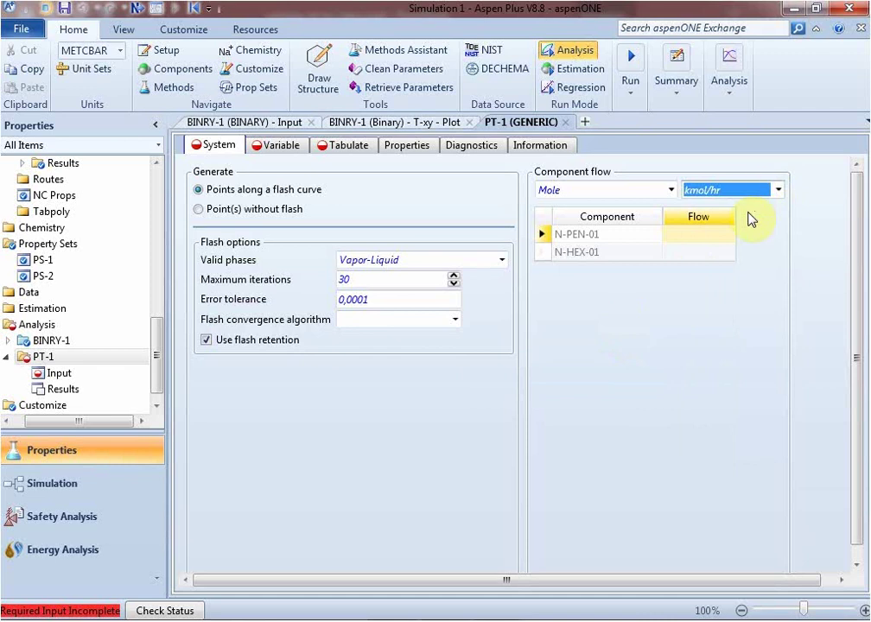
- Set the mole flows of N-PEN-01 and N-HEX-01 in analysis PT-1 to 50 kmol/hr each
{"action": "left_click", "coordinate": [711, 234]}
{"action": "type", "text": "50"}
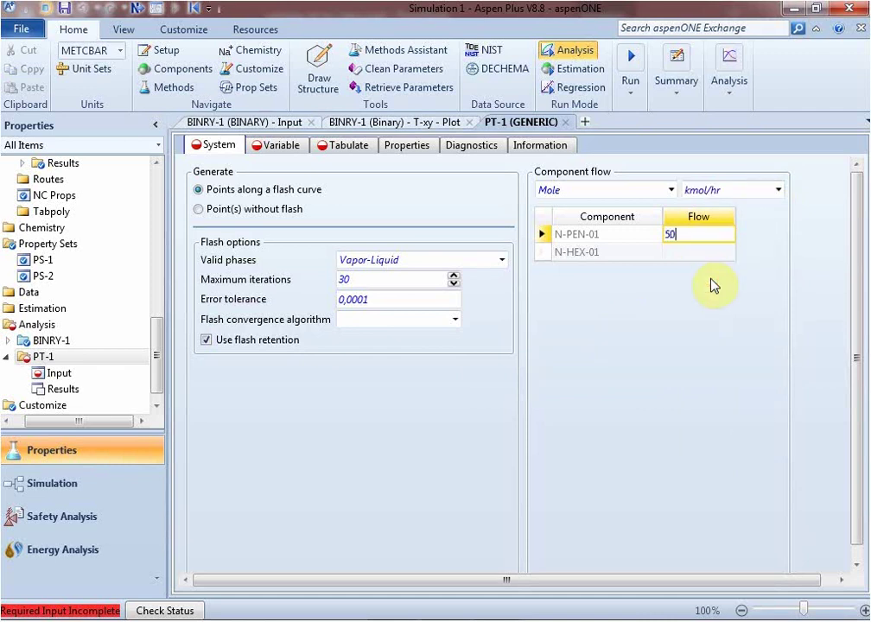
{"action": "key", "text": "Return"}
{"action": "type", "text": "50"}
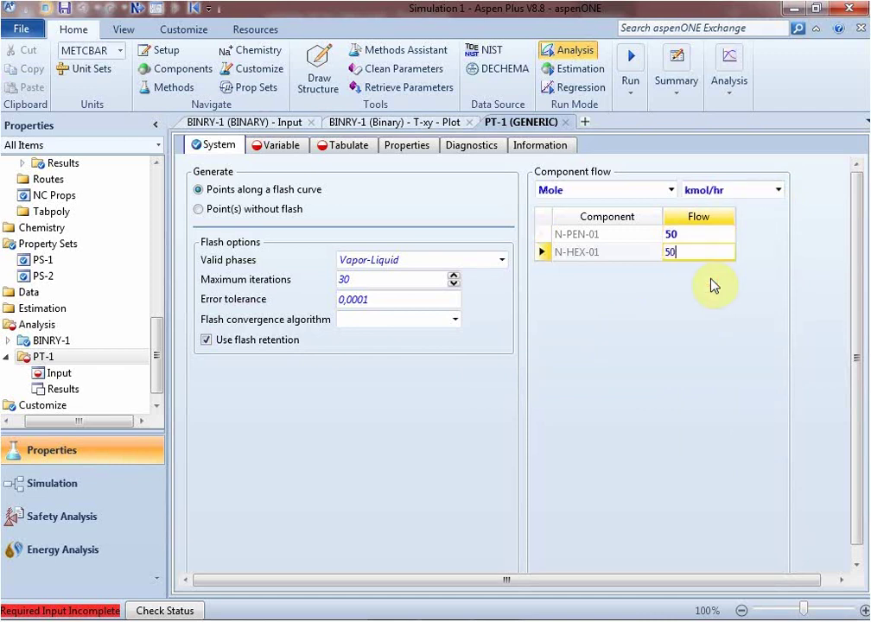
{"action": "left_click", "coordinate": [721, 349]}
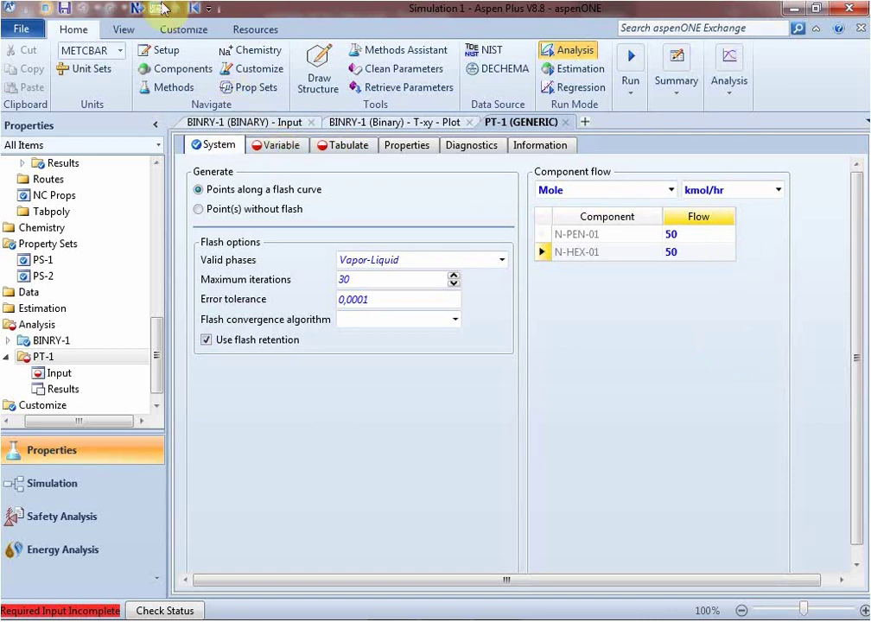
- Fix the pressure of analysis PT-1 at 1 bar and choose Temperature as the adjusted variable
{"action": "left_click", "coordinate": [275, 147]}
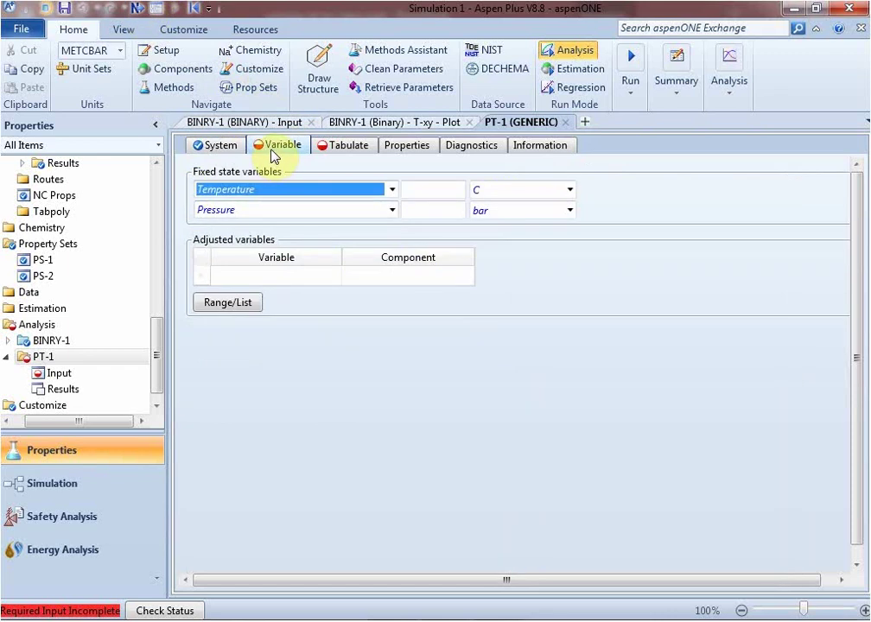
{"action": "left_click", "coordinate": [443, 212]}
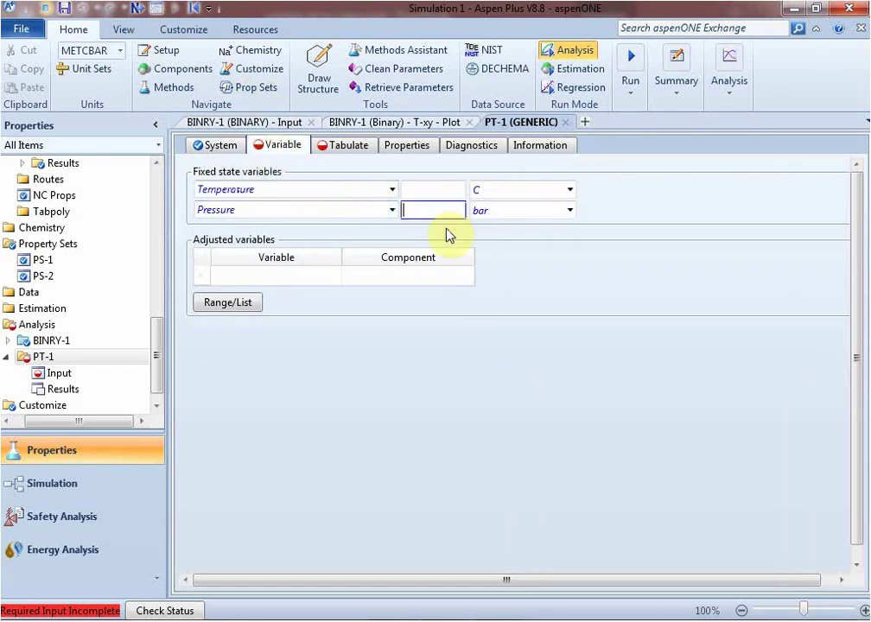
{"action": "type", "text": "1"}
{"action": "left_click", "coordinate": [558, 380]}
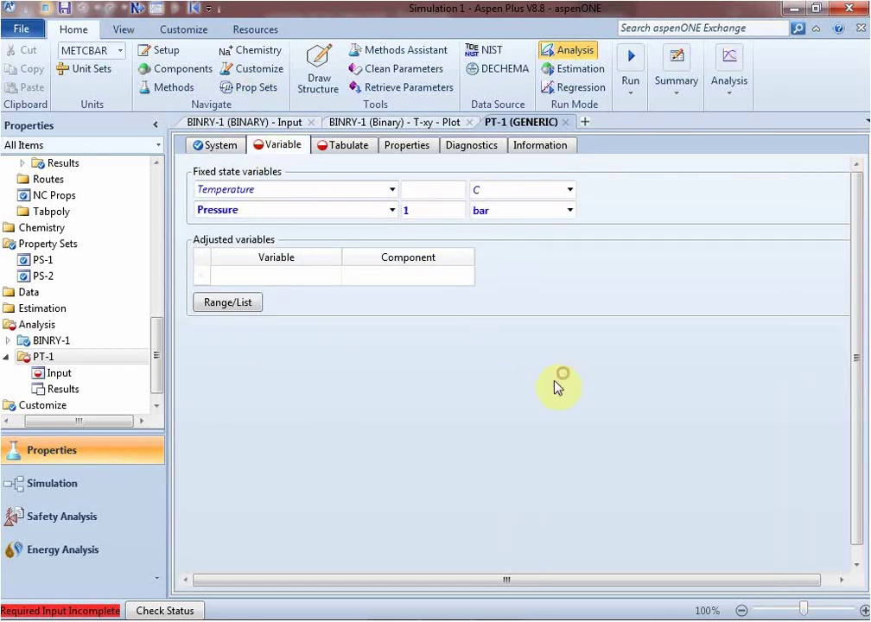
{"action": "left_click", "coordinate": [334, 276]}
{"action": "left_click", "coordinate": [315, 292]}
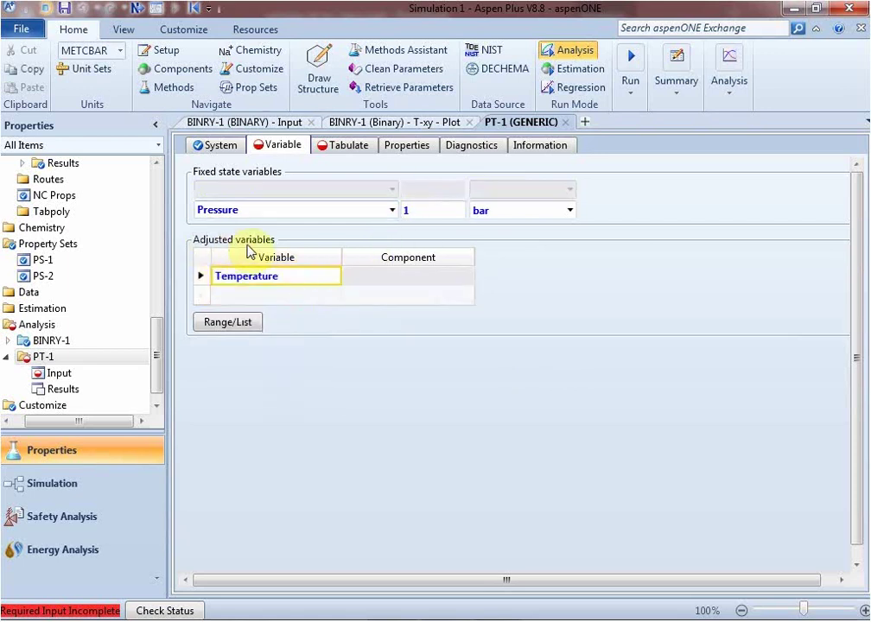
{"action": "left_click", "coordinate": [226, 326]}
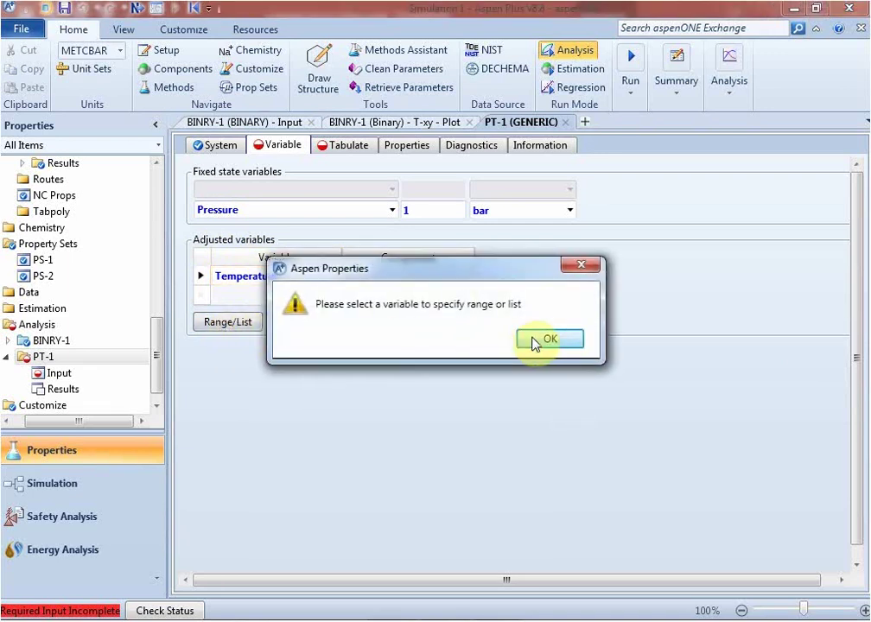
{"action": "left_click", "coordinate": [533, 343]}
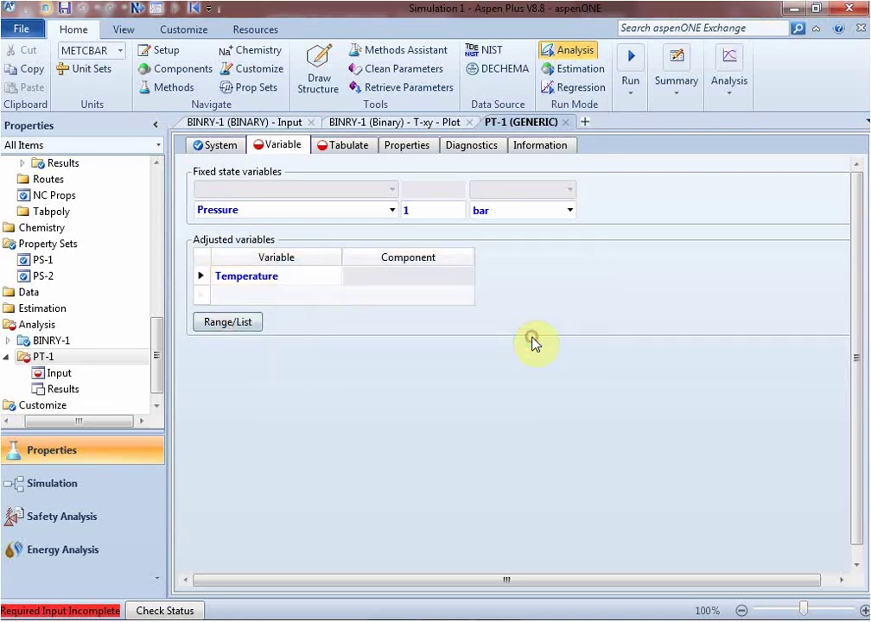
{"action": "left_click", "coordinate": [250, 324]}
{"action": "left_click", "coordinate": [544, 340]}
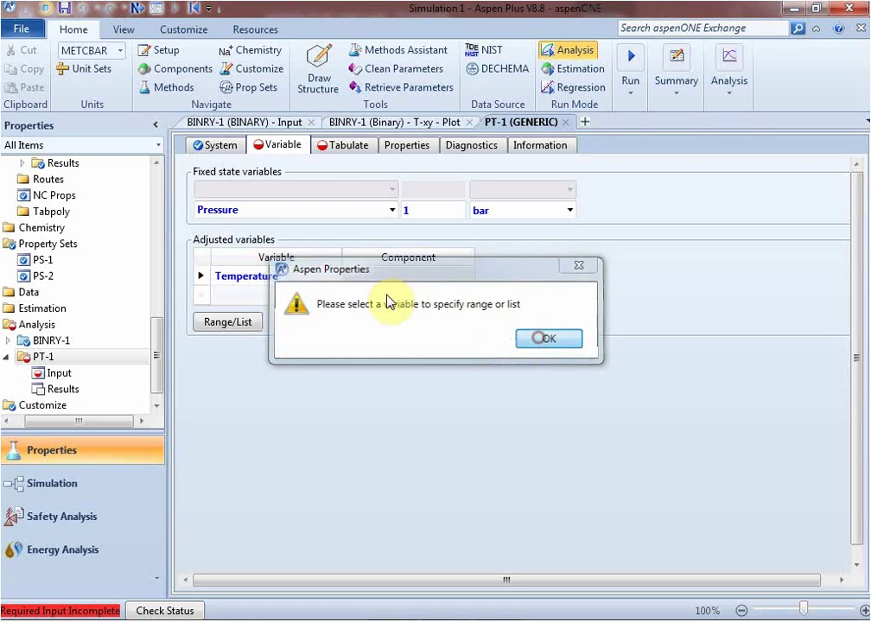
- Specify temperature limits for analysis PT-1 from 0 to 100 with an increment of 5
{"action": "left_click", "coordinate": [203, 277]}
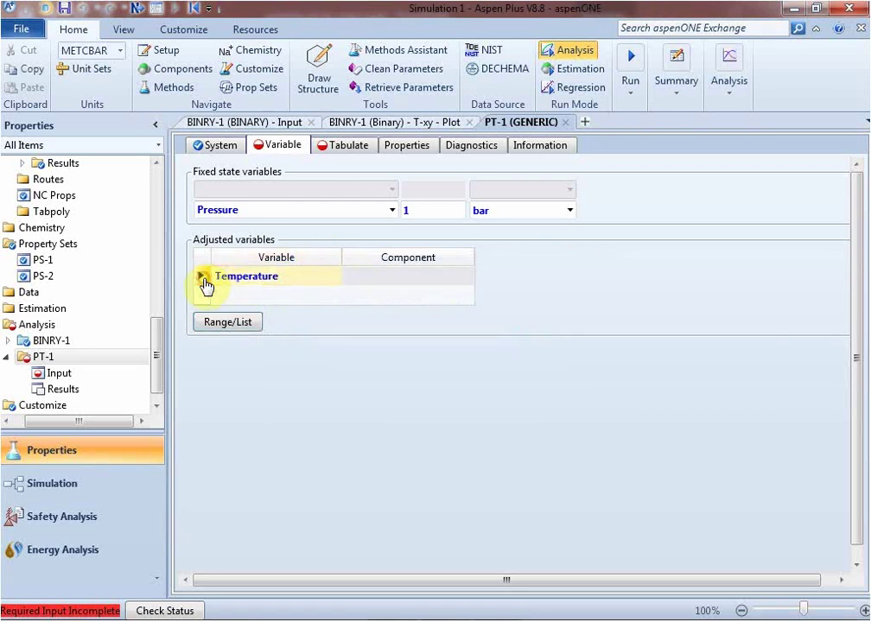
{"action": "left_click", "coordinate": [221, 328]}
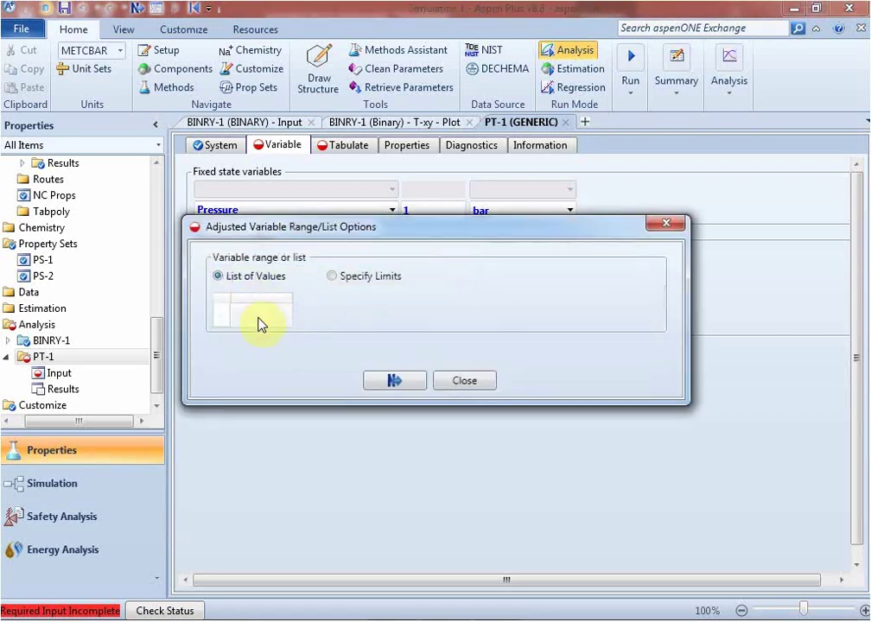
{"action": "left_click", "coordinate": [334, 277]}
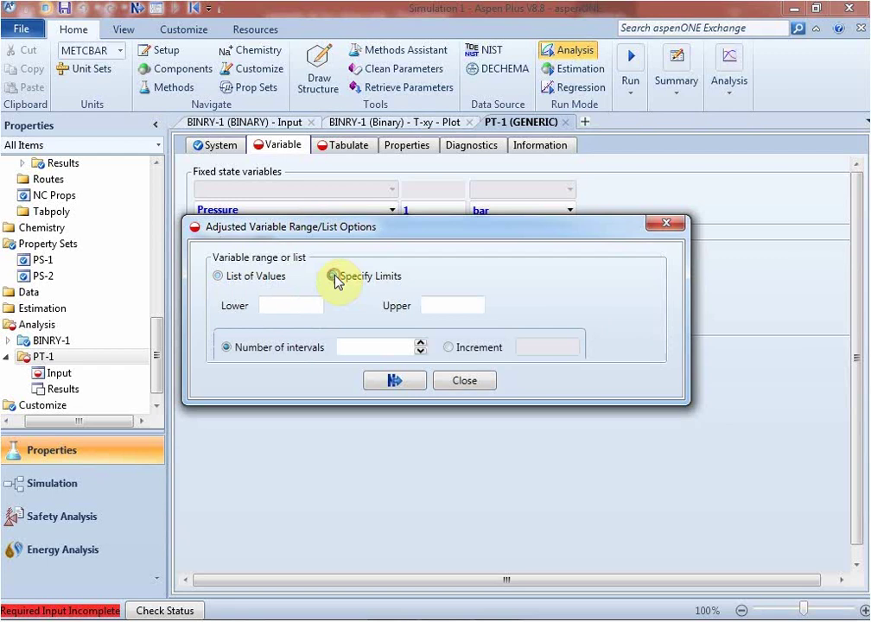
{"action": "left_click", "coordinate": [291, 306]}
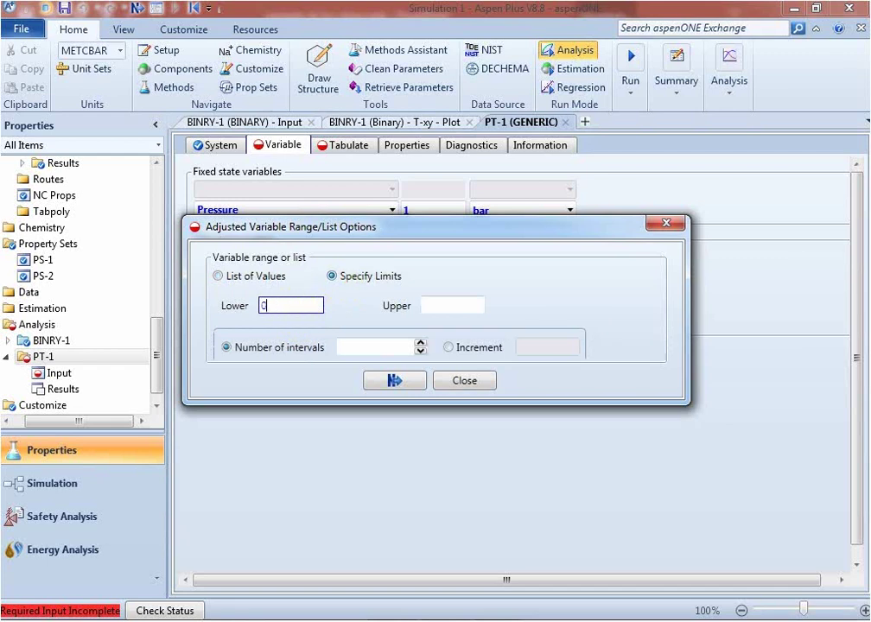
{"action": "type", "text": "0"}
{"action": "key", "text": "Caps_Lock"}
{"action": "left_click", "coordinate": [445, 305]}
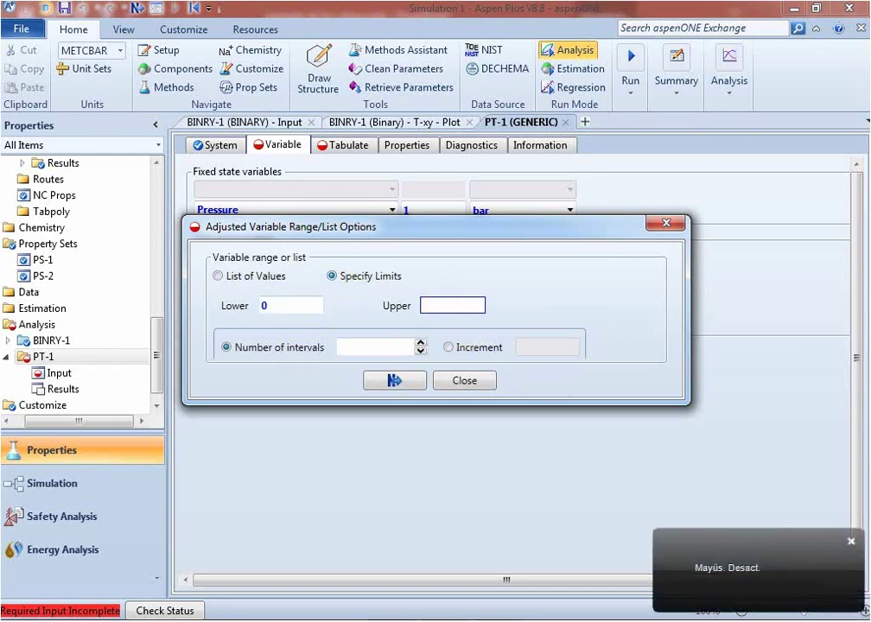
{"action": "type", "text": "100"}
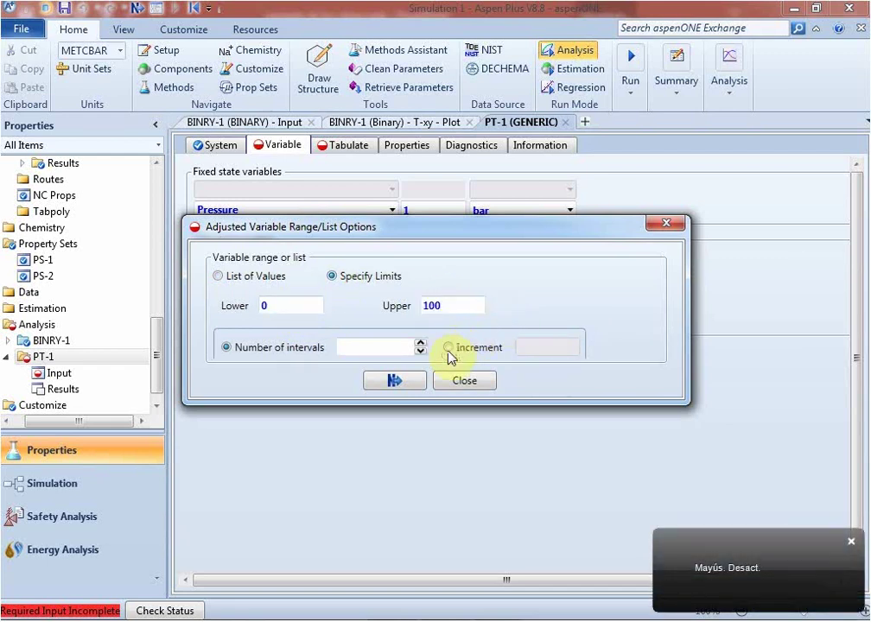
{"action": "left_click", "coordinate": [447, 347]}
{"action": "type", "text": "5"}
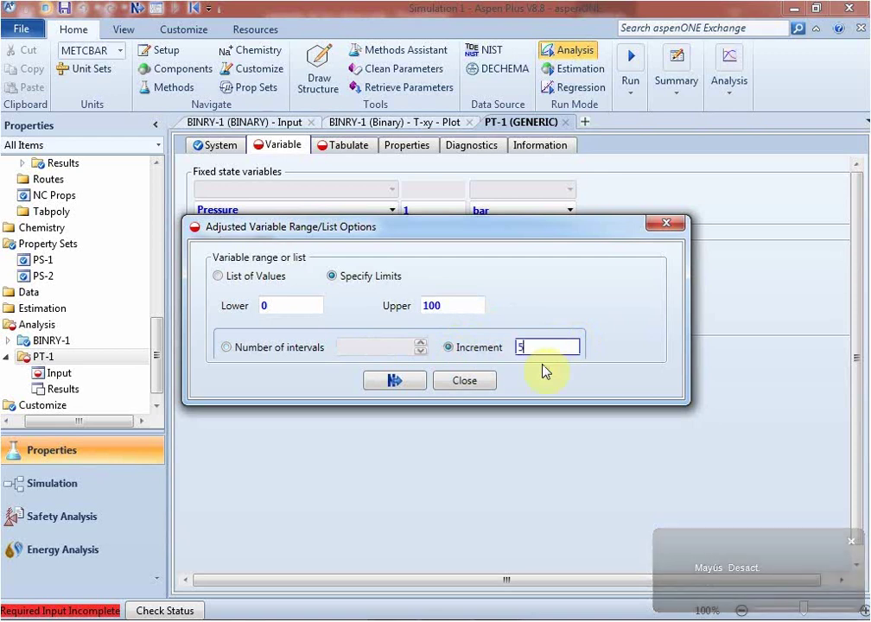
{"action": "left_click", "coordinate": [394, 380]}
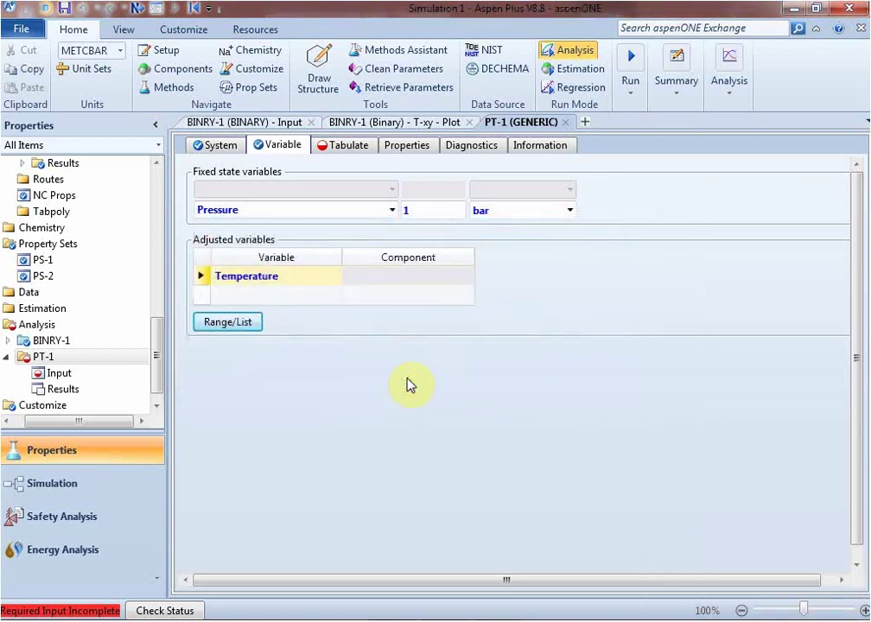
- Select property set PS-2 as the properties to report in analysis PT-1
{"action": "left_click", "coordinate": [346, 145]}
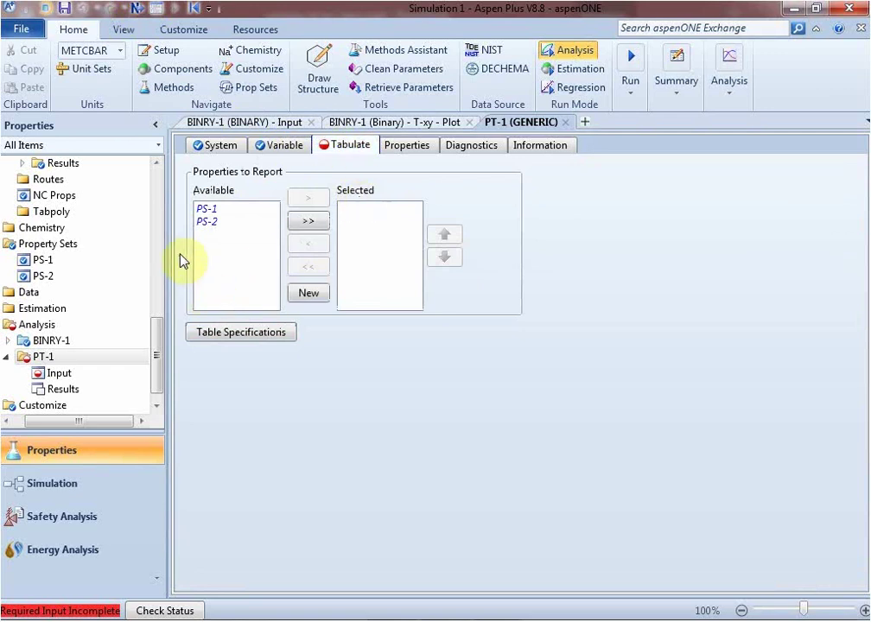
{"action": "left_click", "coordinate": [210, 223]}
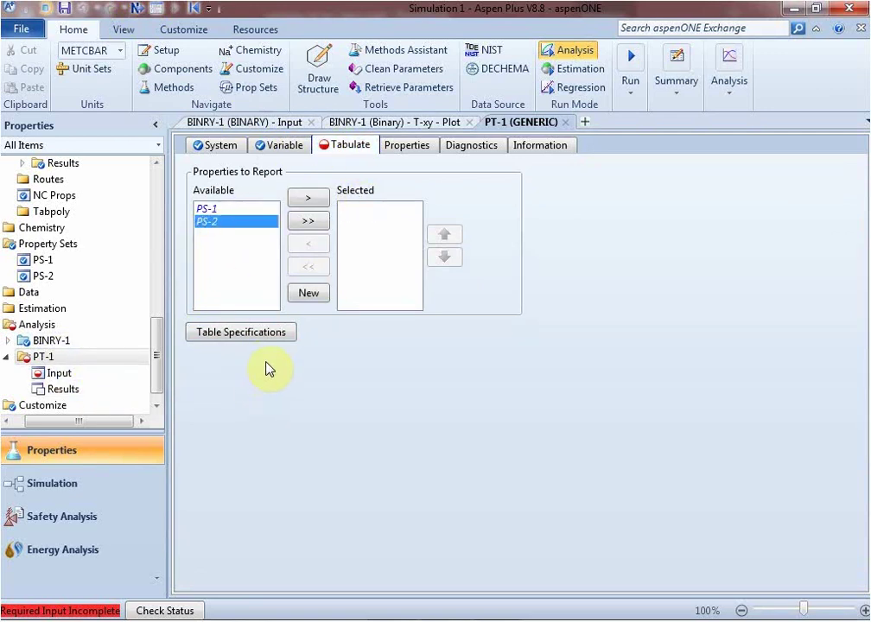
{"action": "left_click", "coordinate": [308, 197]}
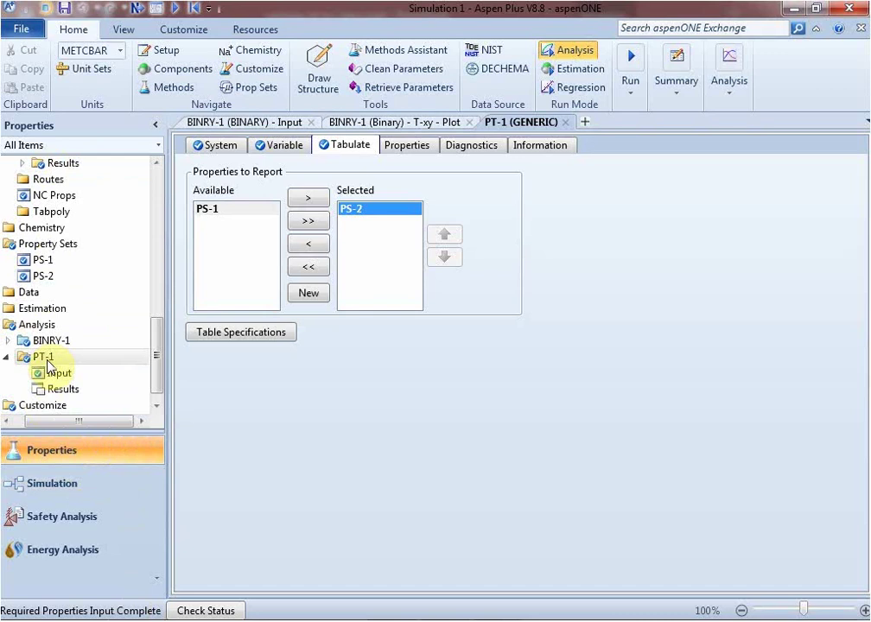
- Run the property analysis and open the PT-1 results to review liquid viscosity and vapor fraction over temperature
{"action": "left_click", "coordinate": [136, 9]}
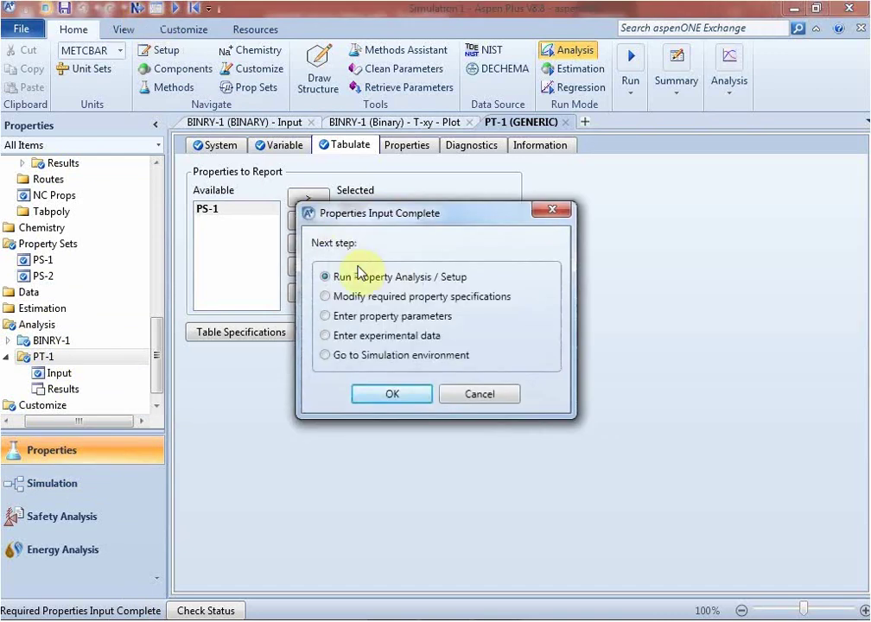
{"action": "left_click", "coordinate": [394, 395]}
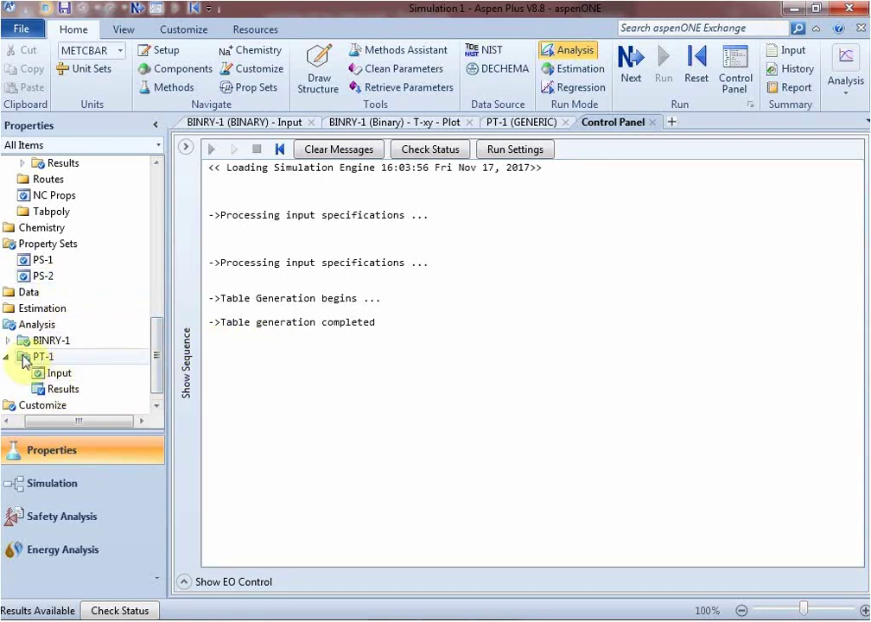
{"action": "double_click", "coordinate": [67, 396]}
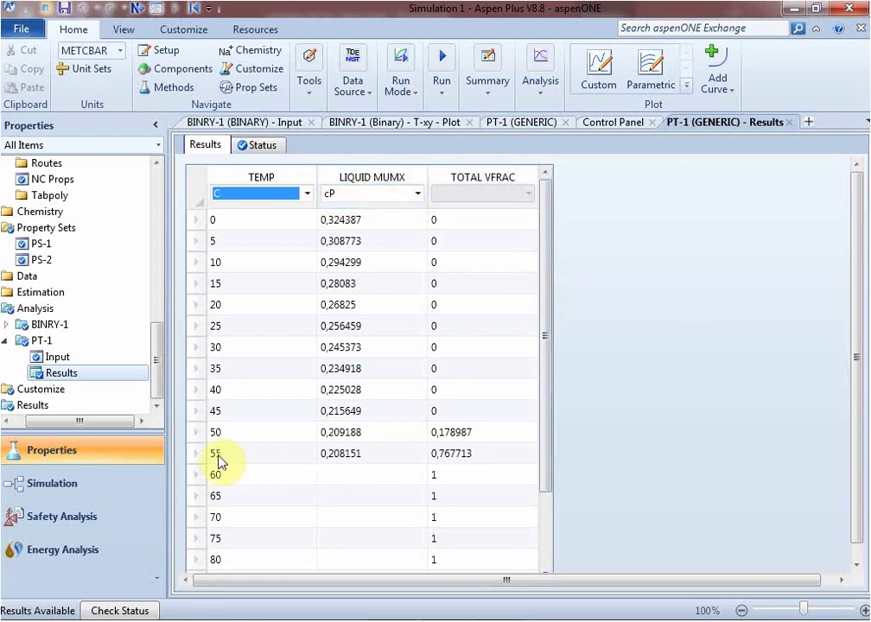
{"action": "left_click_drag", "start_coordinate": [546, 443], "coordinate": [551, 389]}
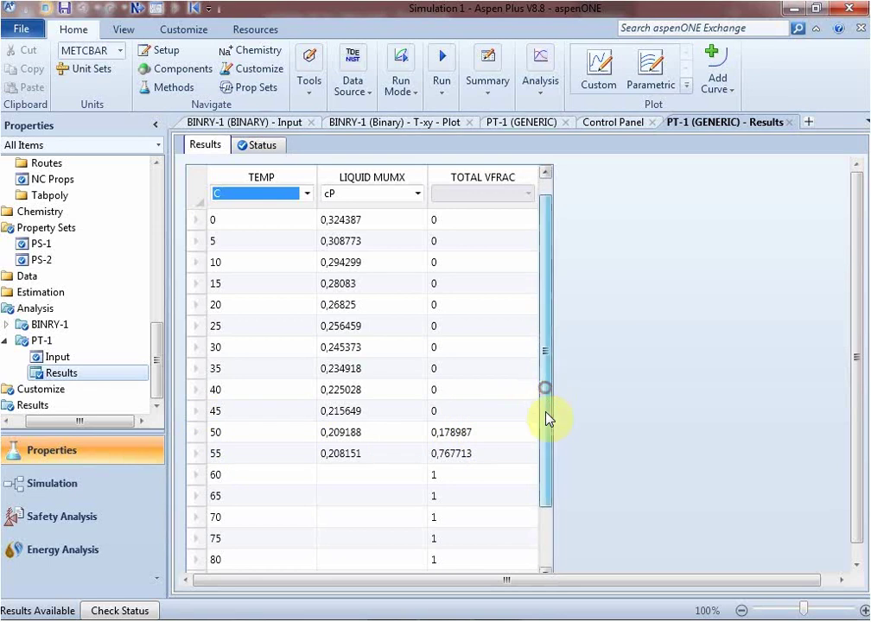
{"action": "scroll", "coordinate": [550, 418], "scroll_direction": "down", "scroll_amount": 1}
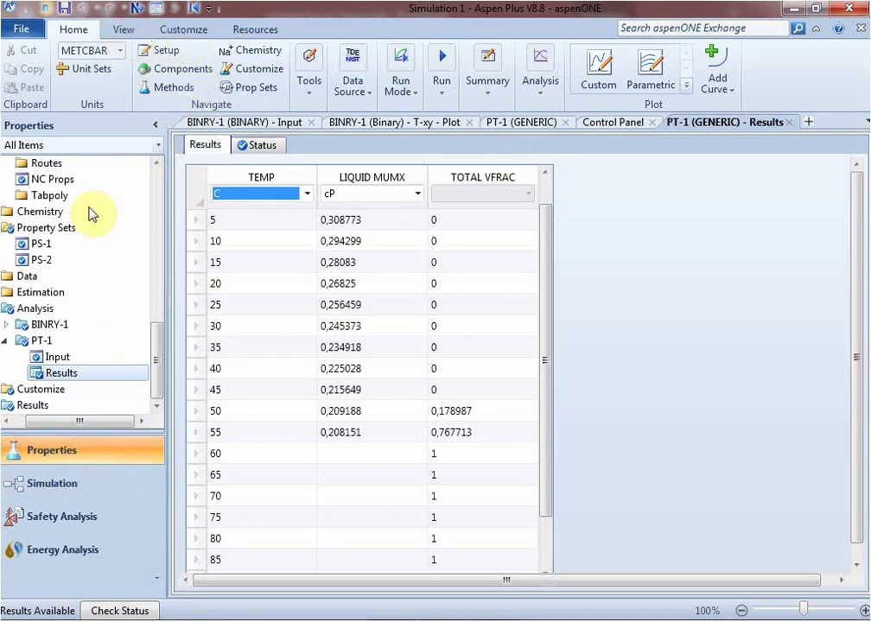
- Open property set PS-2 to review its physical properties
{"action": "left_click", "coordinate": [157, 354]}
{"action": "left_click_drag", "start_coordinate": [158, 355], "coordinate": [155, 239]}
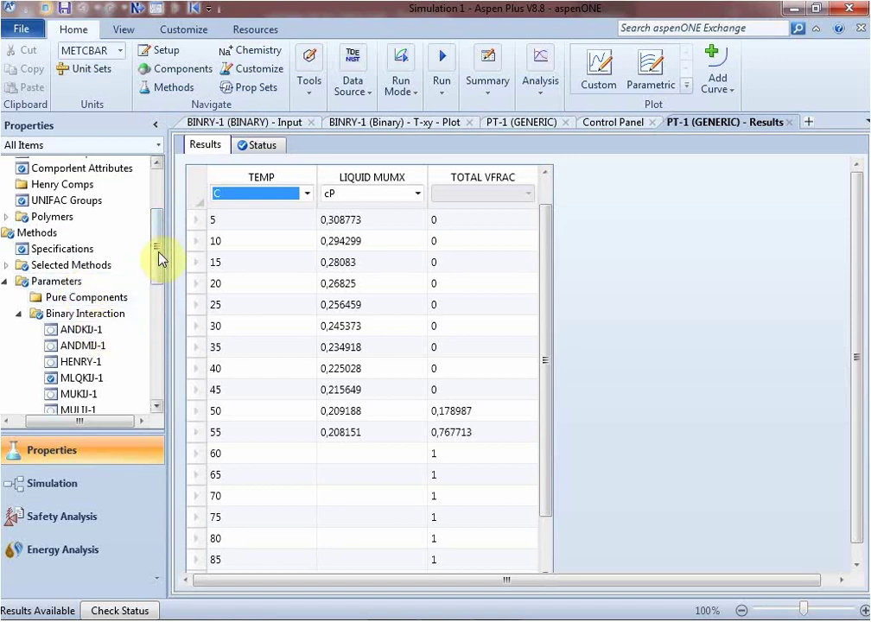
{"action": "left_click_drag", "start_coordinate": [159, 260], "coordinate": [156, 356]}
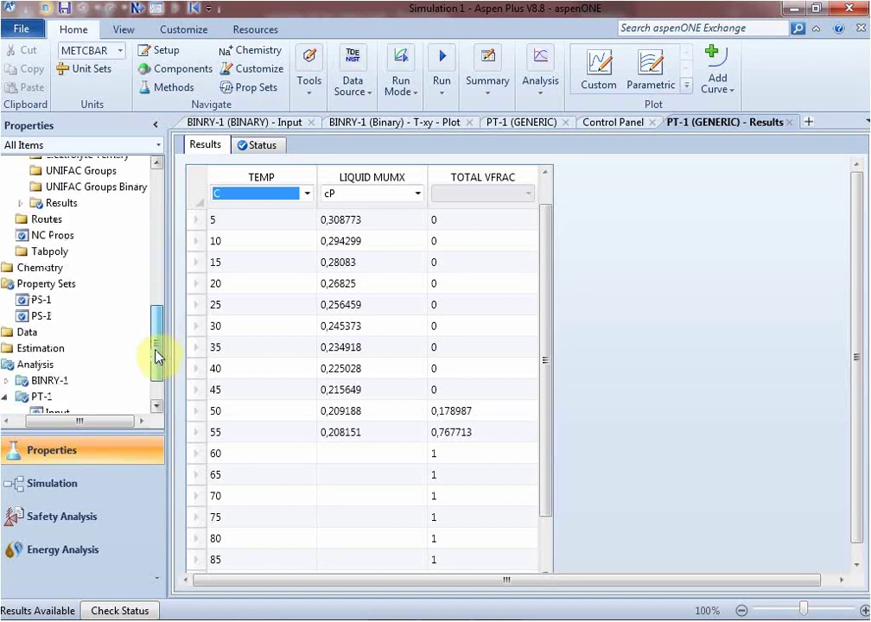
{"action": "left_click", "coordinate": [54, 315]}
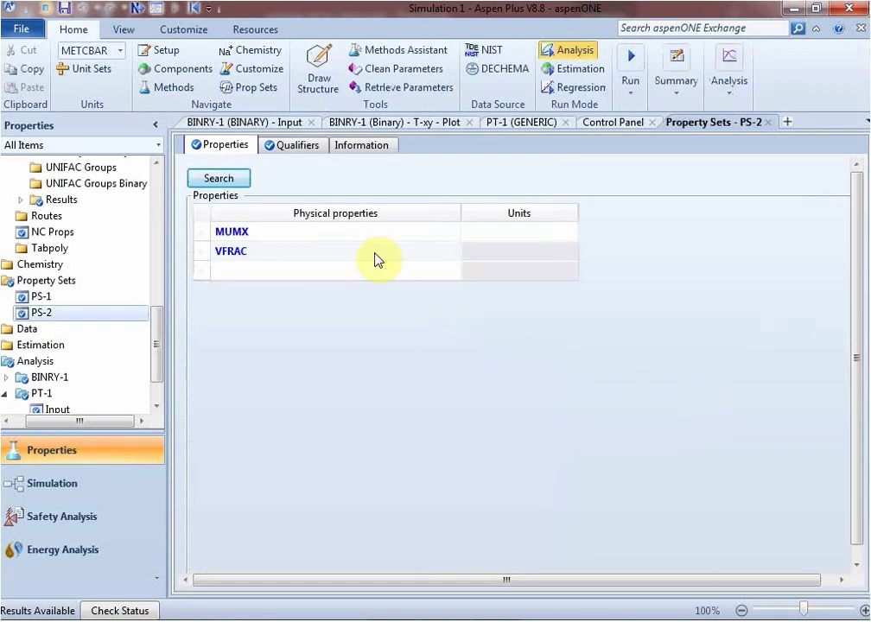
- Retrieve all available property parameters for the components and methods, and open the parameter results
{"action": "left_click", "coordinate": [404, 90]}
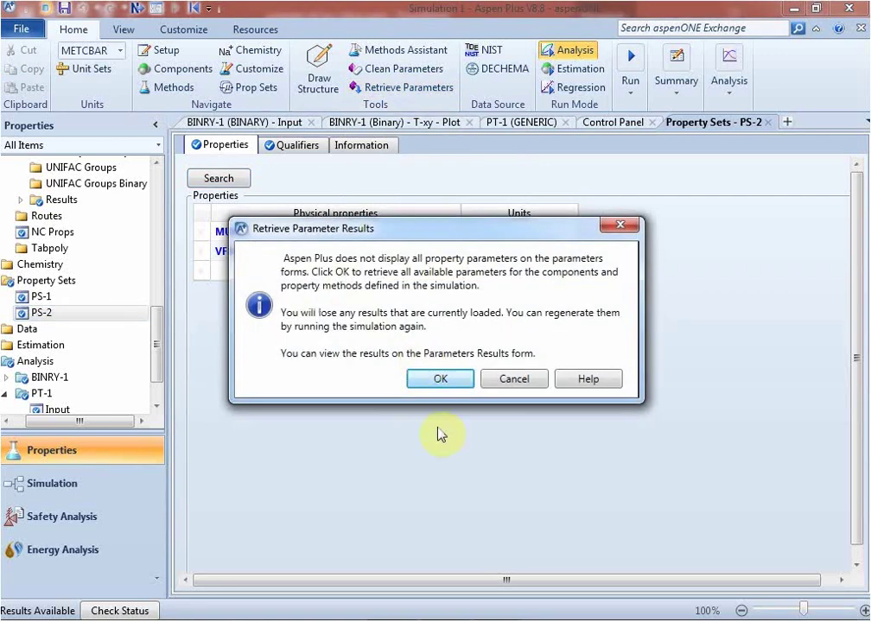
{"action": "left_click", "coordinate": [445, 380]}
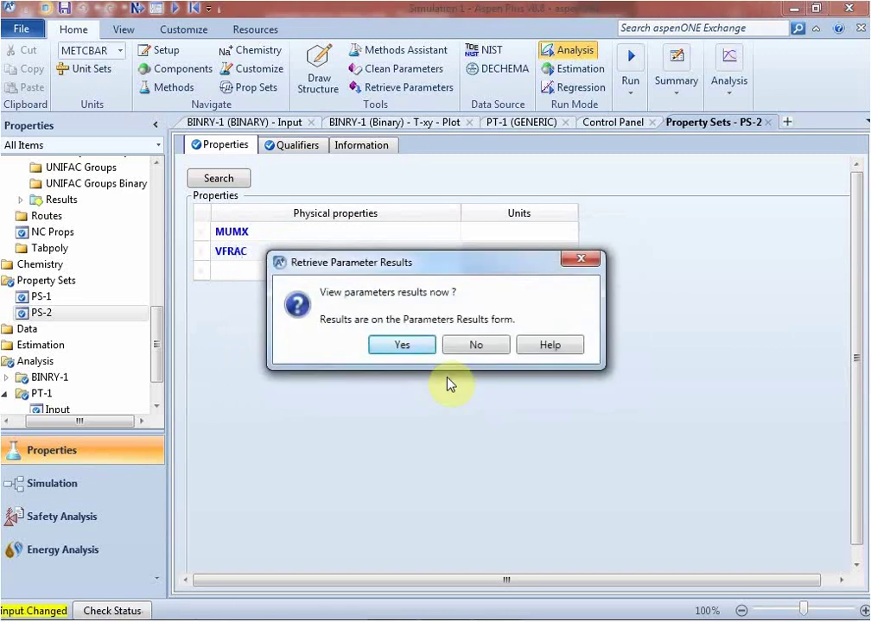
{"action": "left_click", "coordinate": [402, 343]}
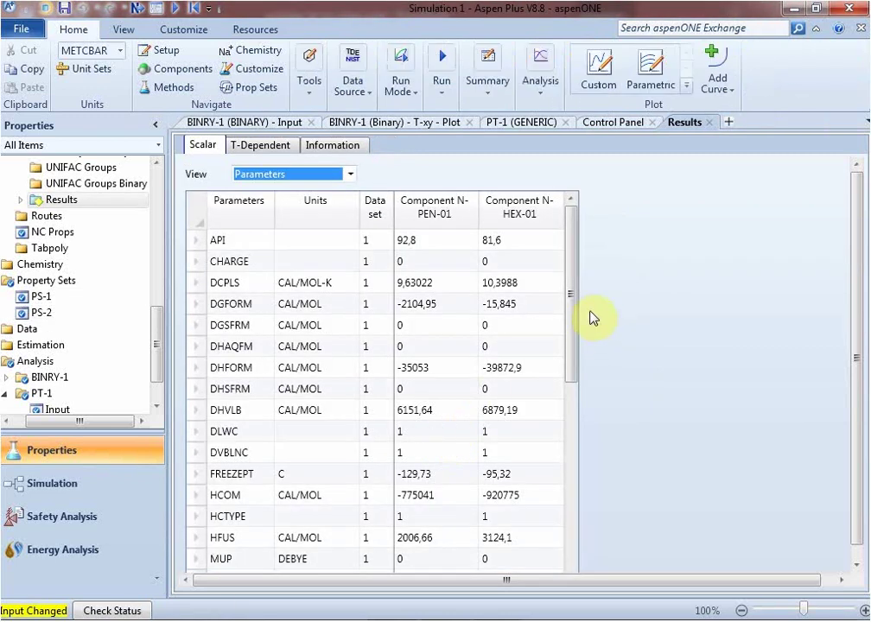
- Examine the scalar parameters of N-PEN-01 and N-HEX-01 throughout the results table
{"action": "left_click_drag", "start_coordinate": [571, 340], "coordinate": [570, 515]}
{"action": "left_click_drag", "start_coordinate": [569, 477], "coordinate": [564, 238]}
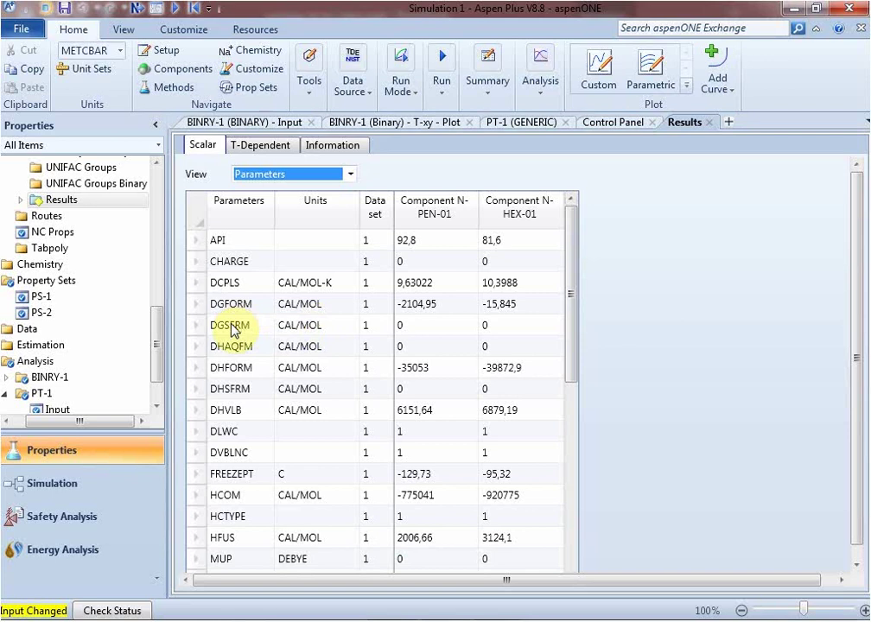
{"action": "left_click_drag", "start_coordinate": [575, 327], "coordinate": [566, 424]}
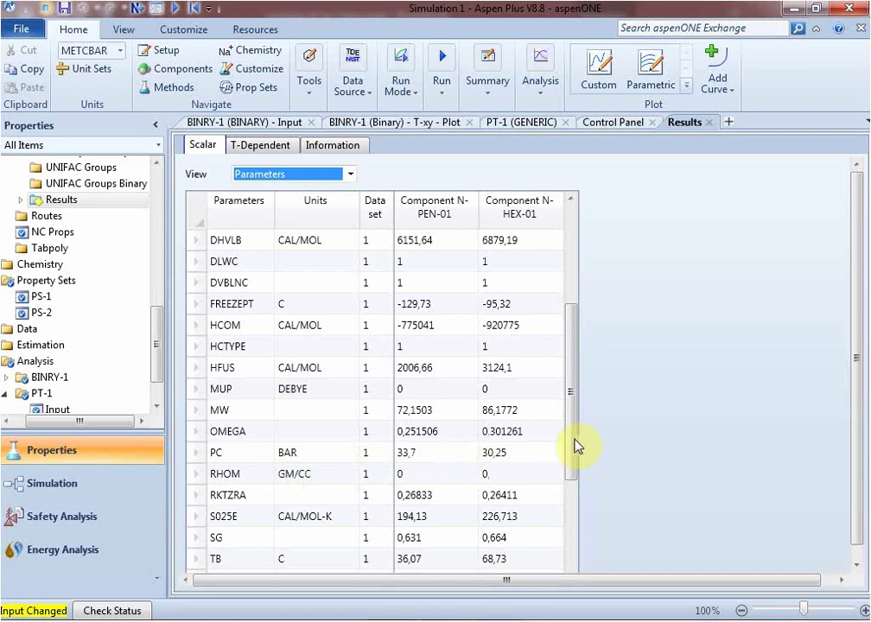
{"action": "left_click_drag", "start_coordinate": [574, 447], "coordinate": [570, 490]}
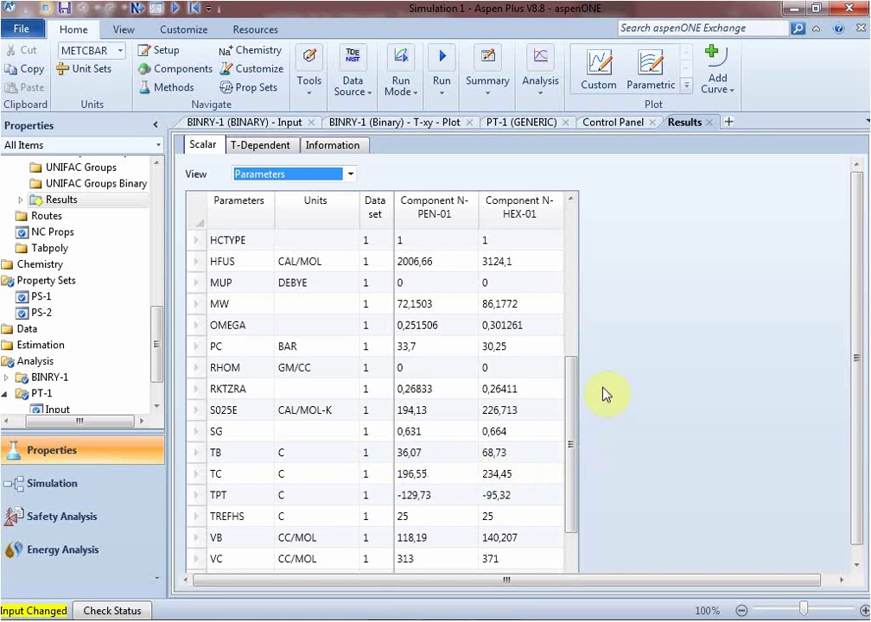
{"action": "left_click_drag", "start_coordinate": [570, 398], "coordinate": [570, 232]}
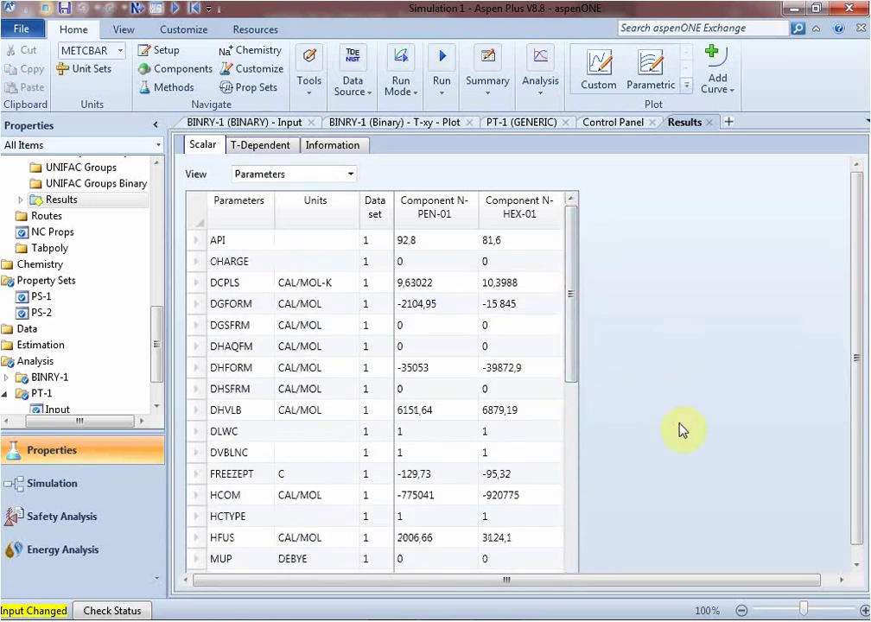